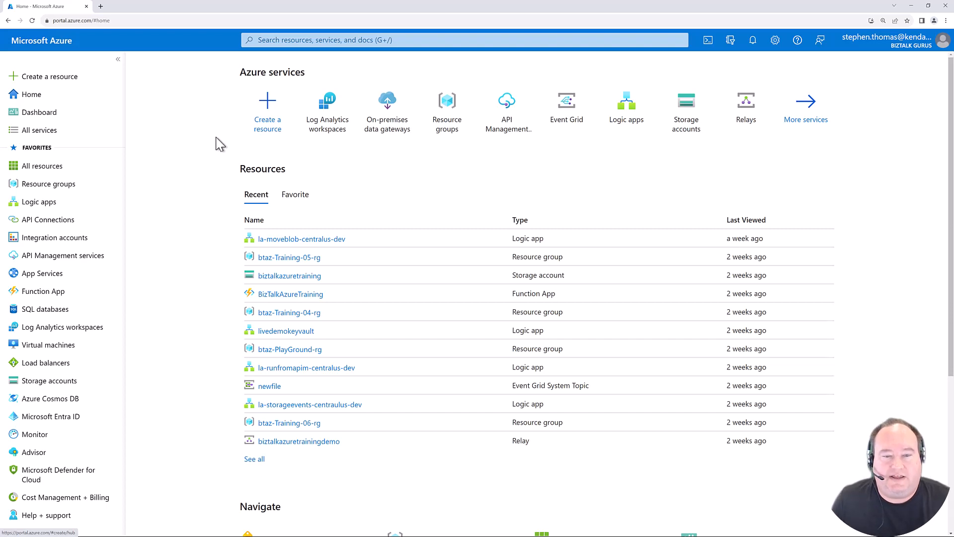
Step: Start a new Logic App resource and create the resource group rg-livedemoyoutube for it
{"action": "left_click", "coordinate": [283, 130]}
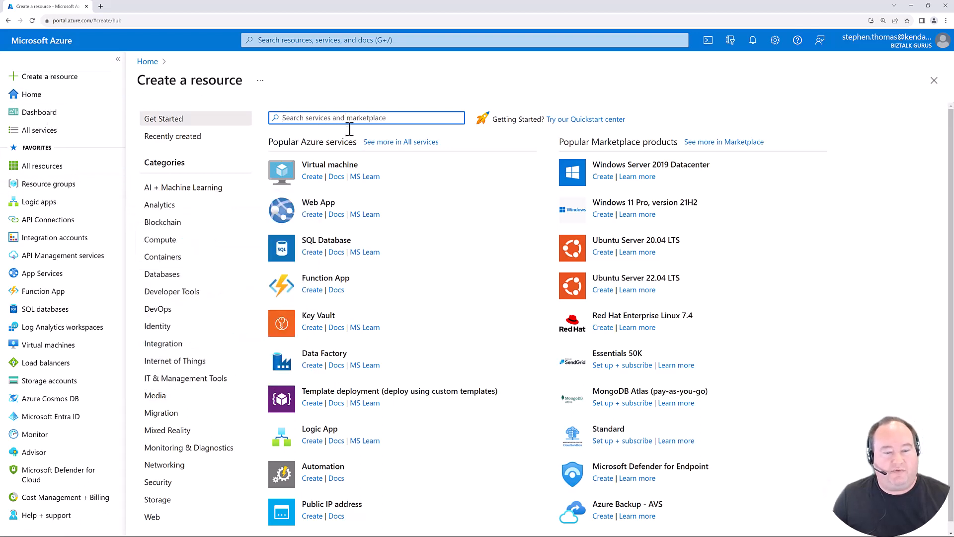
{"action": "left_click", "coordinate": [319, 431]}
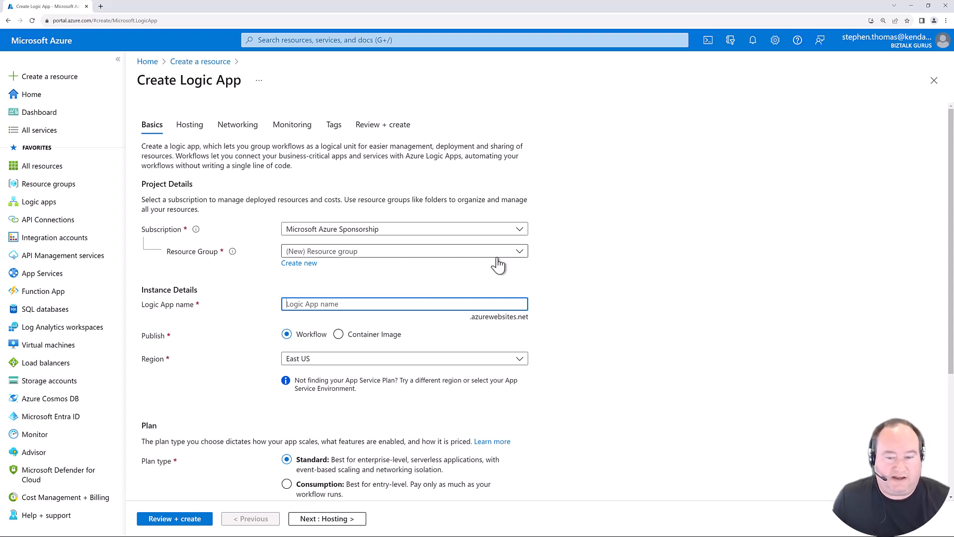
{"action": "left_click", "coordinate": [302, 263]}
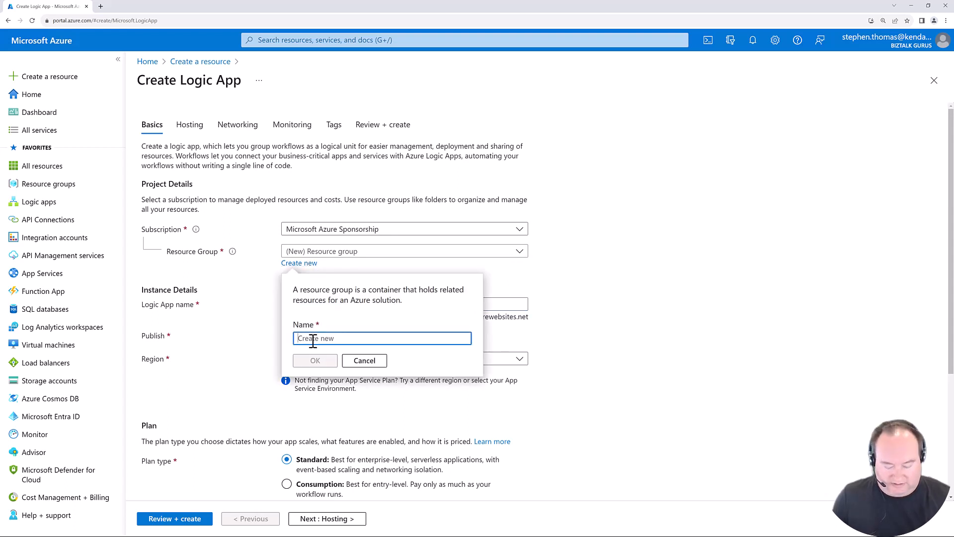
{"action": "type", "text": "rg-livedemoyoutube"}
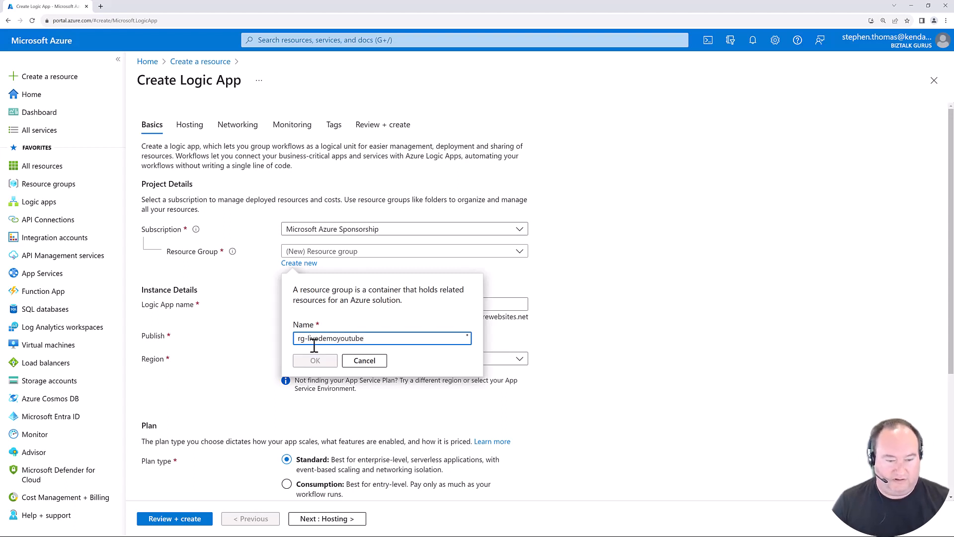
{"action": "left_click", "coordinate": [315, 361]}
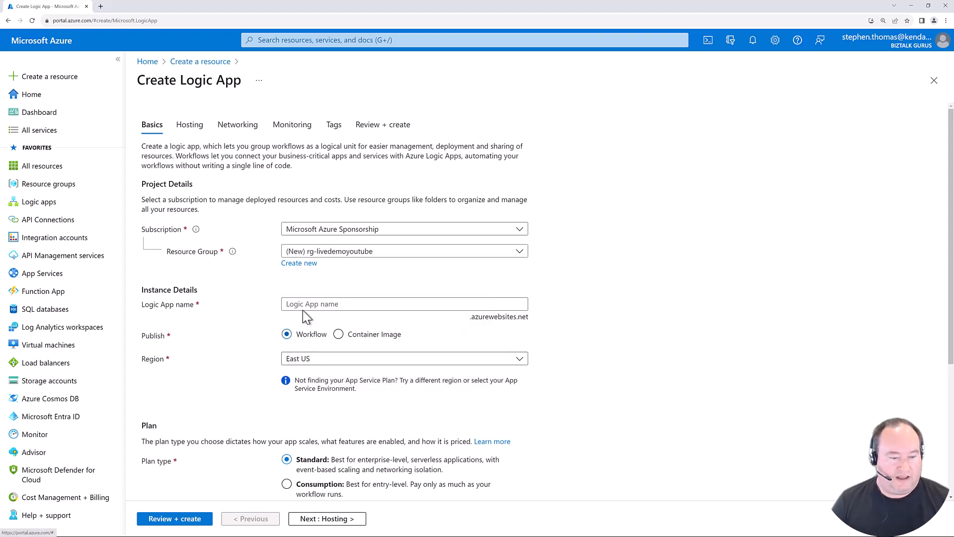
Step: Name the logic app FirstLookLA and choose East US as its region
{"action": "left_click", "coordinate": [314, 304]}
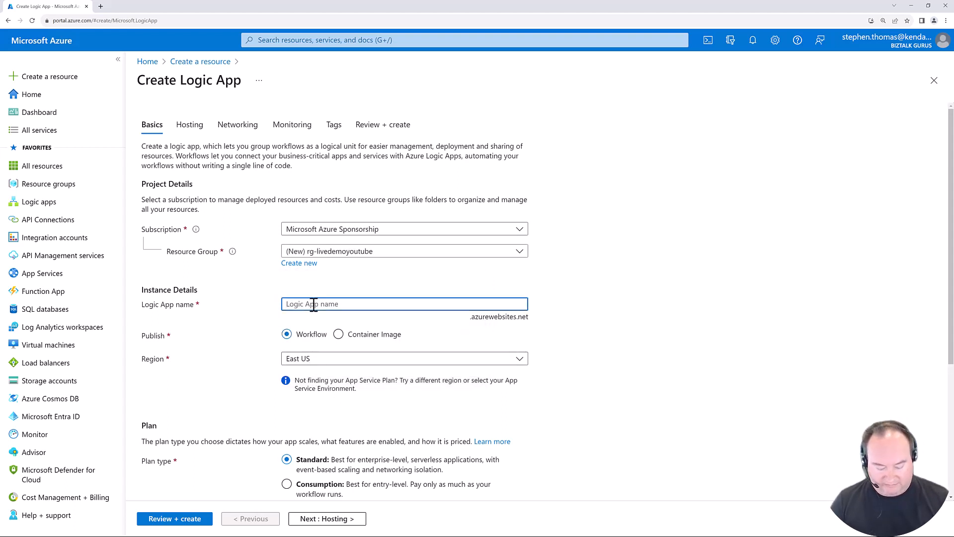
{"action": "type", "text": "FirstL"}
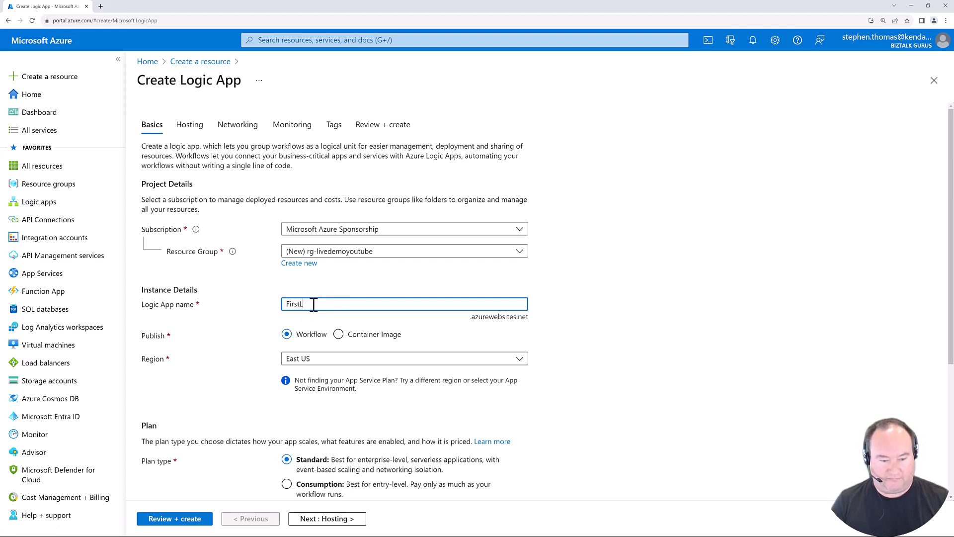
{"action": "type", "text": "ookL"}
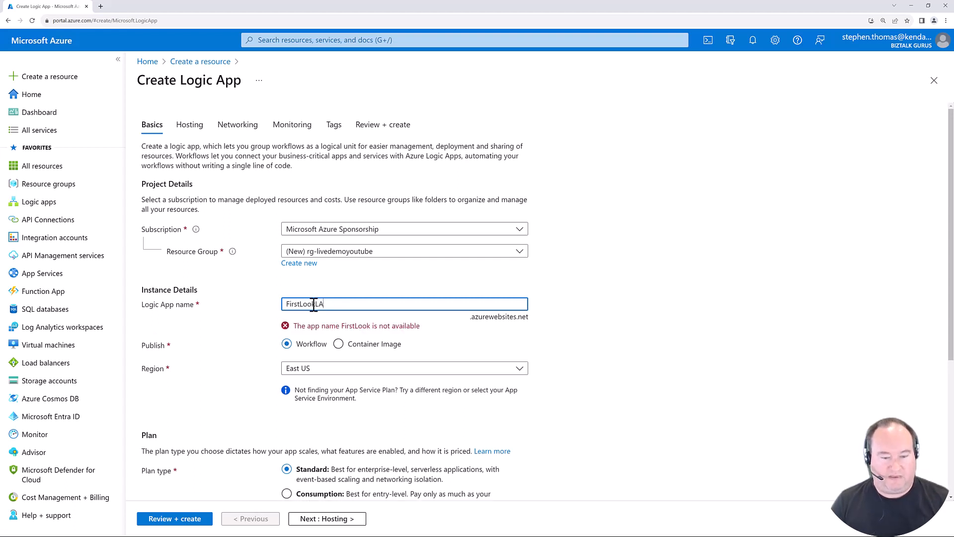
{"action": "type", "text": "A"}
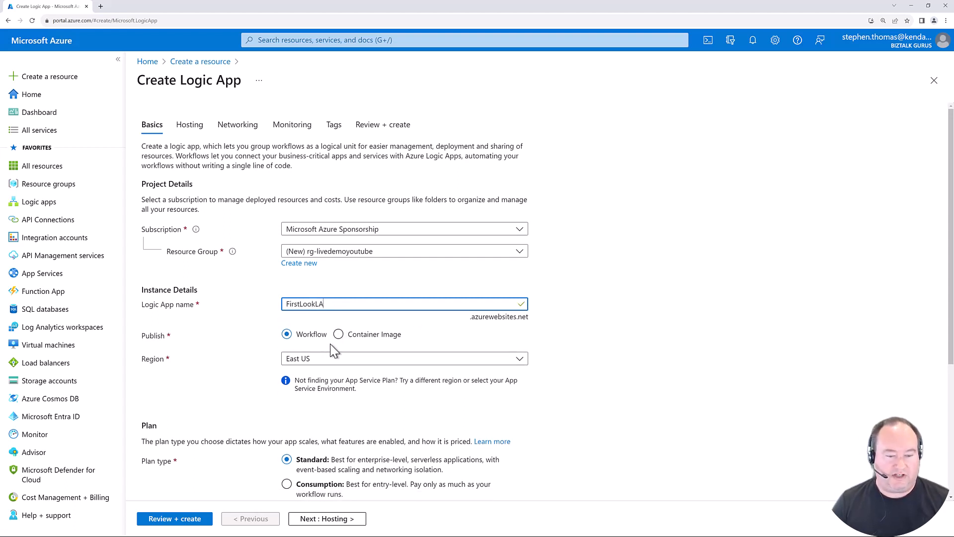
{"action": "left_click", "coordinate": [314, 366]}
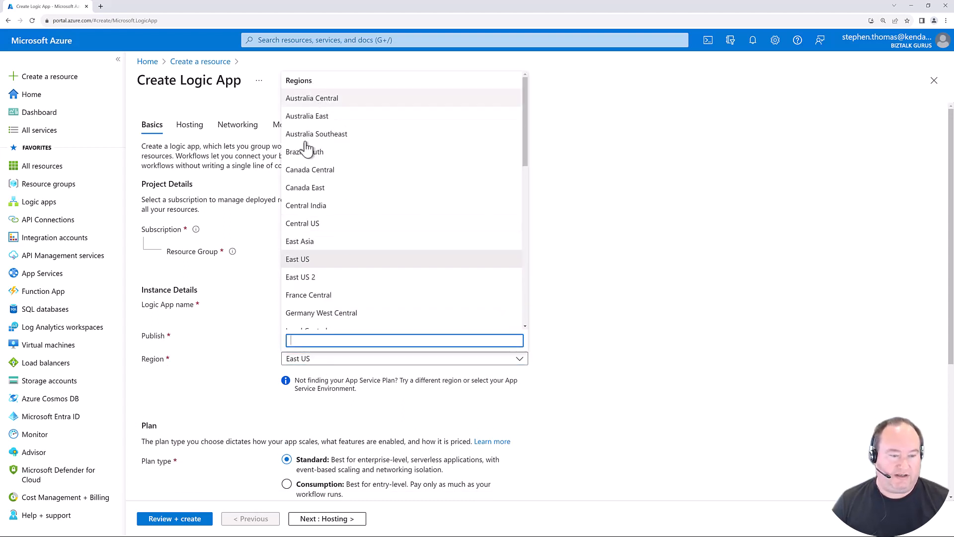
{"action": "left_click", "coordinate": [297, 261]}
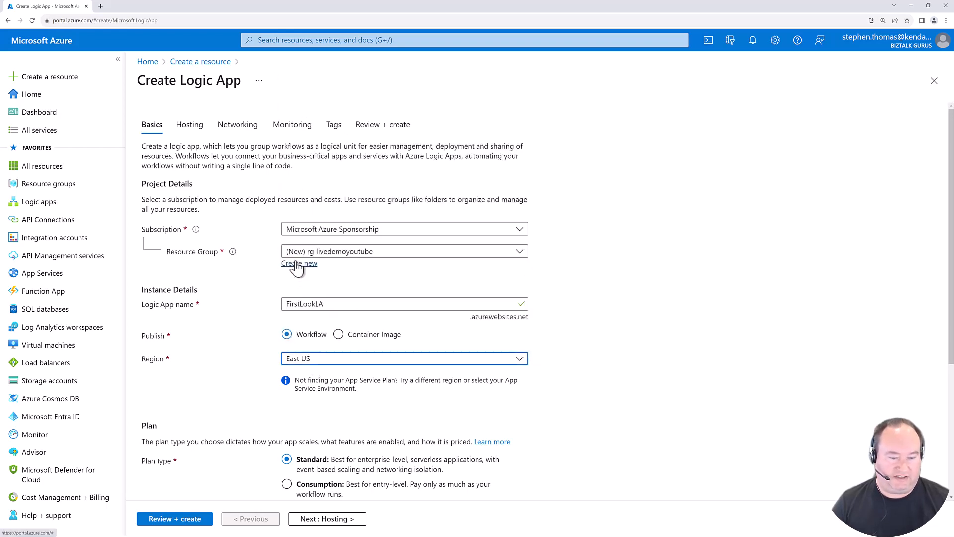
Step: Choose the Consumption plan type for the logic app
{"action": "scroll", "coordinate": [383, 404], "scroll_direction": "down", "scroll_amount": 2}
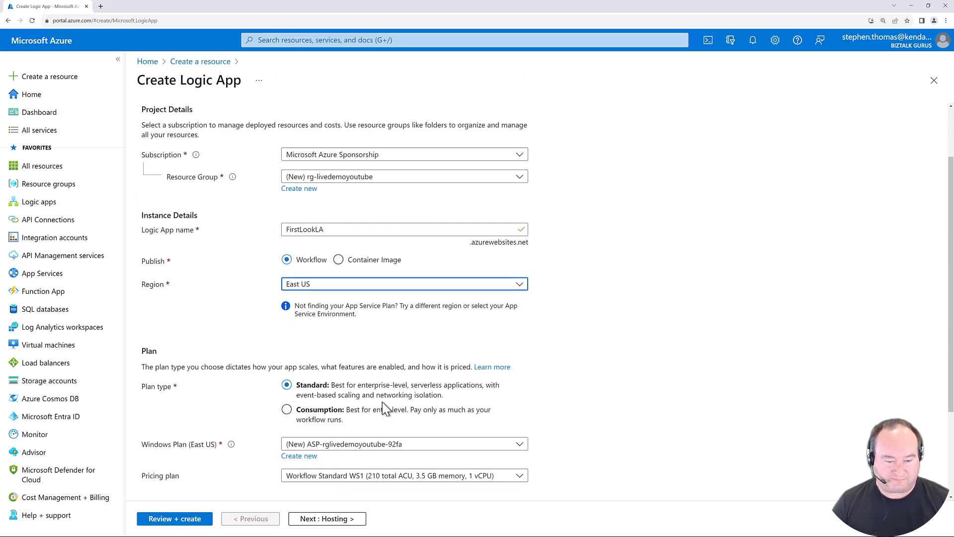
{"action": "scroll", "coordinate": [385, 408], "scroll_direction": "down", "scroll_amount": 2}
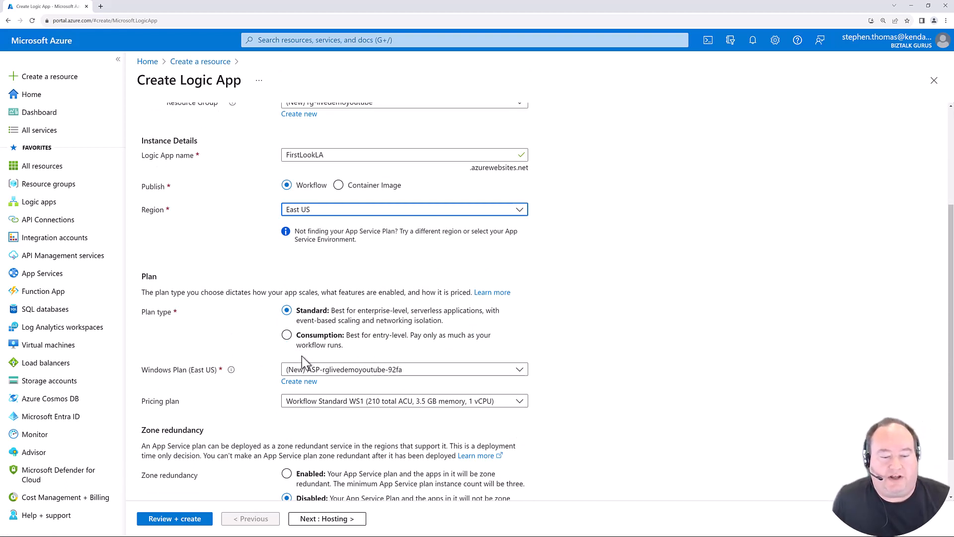
{"action": "left_click", "coordinate": [286, 335]}
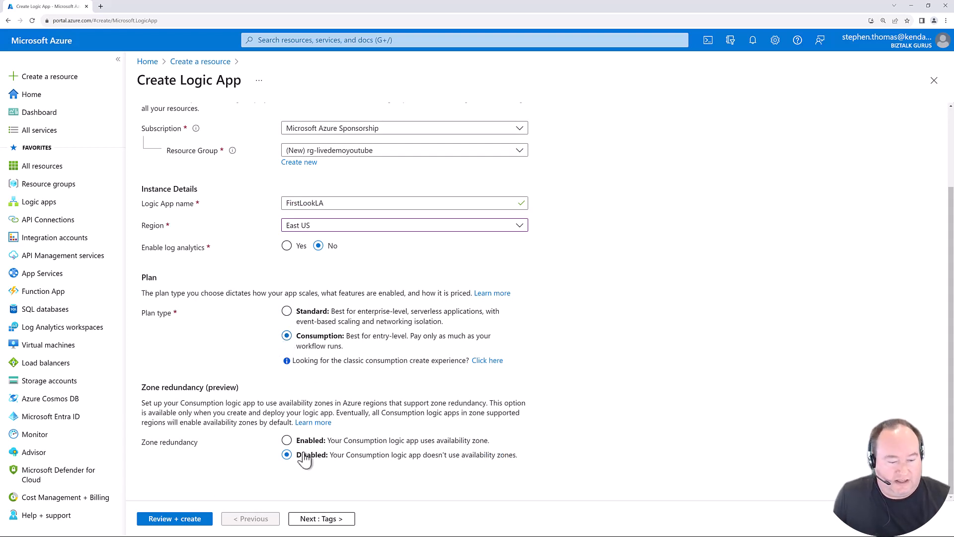
Step: Add a tag named CostCode with the value ABC to the logic app
{"action": "left_click", "coordinate": [319, 526]}
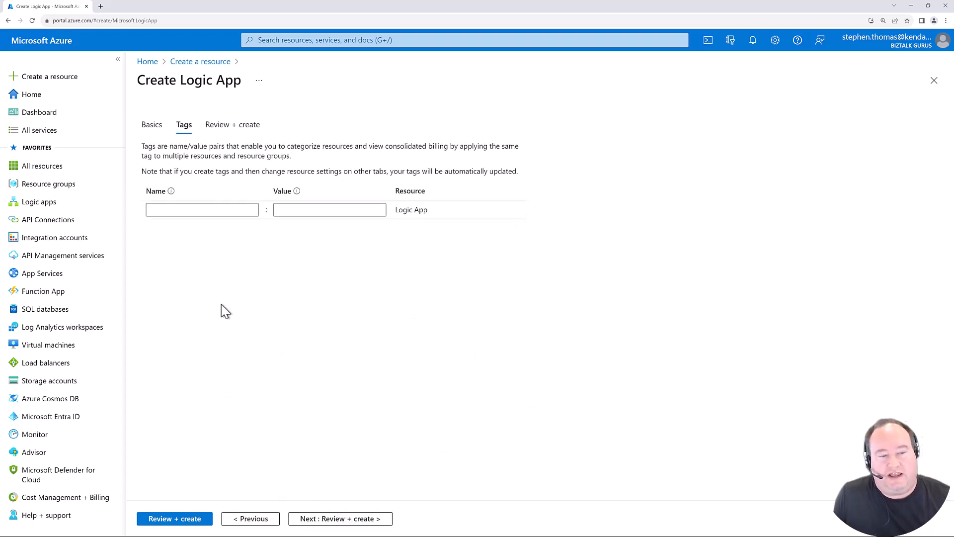
{"action": "left_click", "coordinate": [235, 211]}
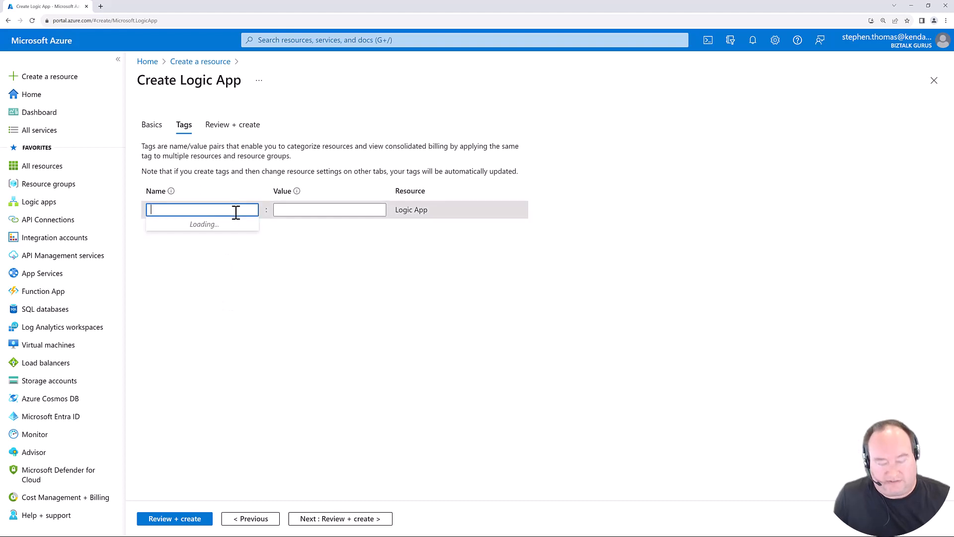
{"action": "type", "text": "Cost"}
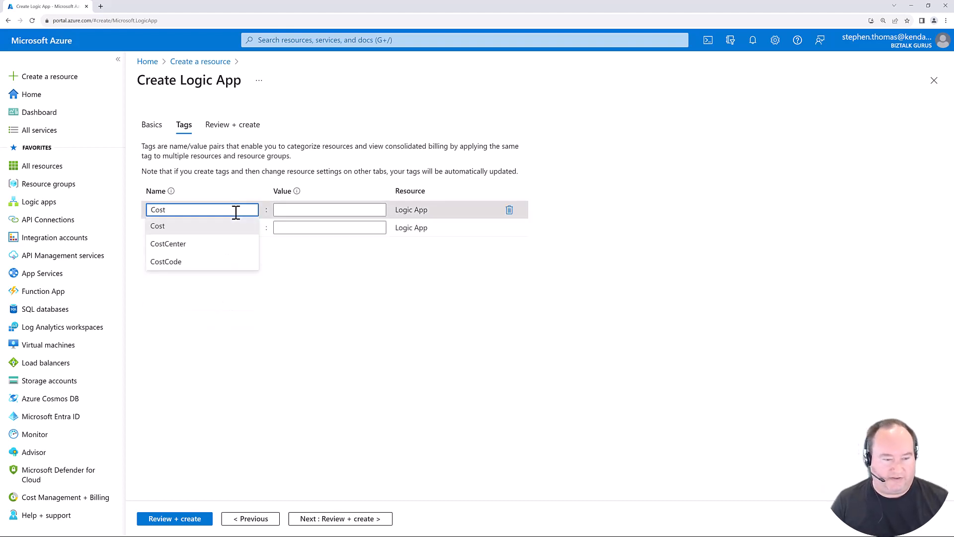
{"action": "type", "text": "Code"}
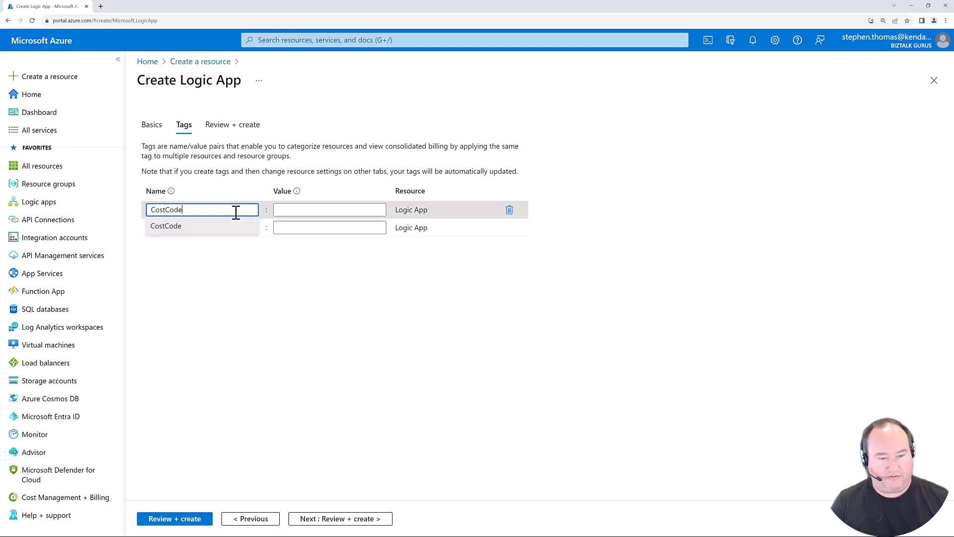
{"action": "key", "text": "Tab"}
{"action": "type", "text": "AB"}
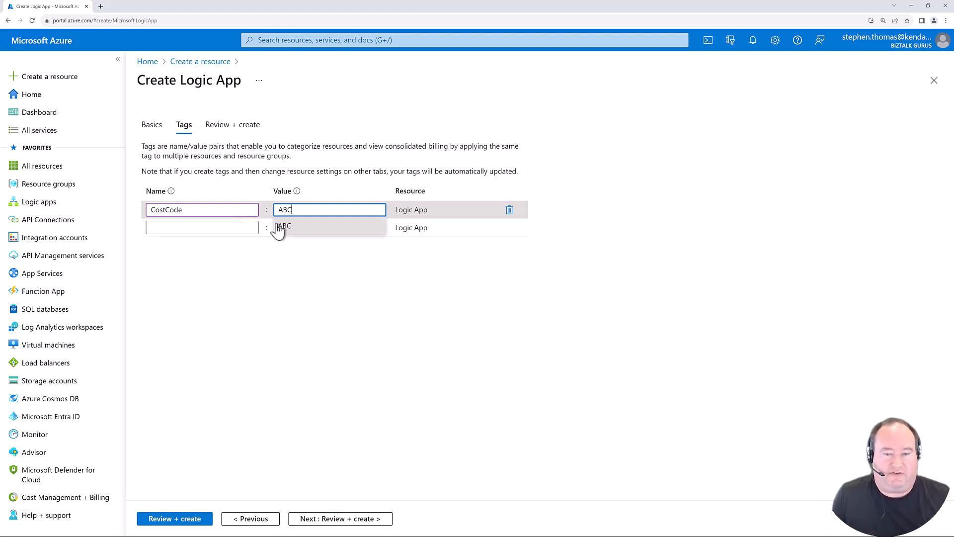
{"action": "left_click", "coordinate": [427, 294]}
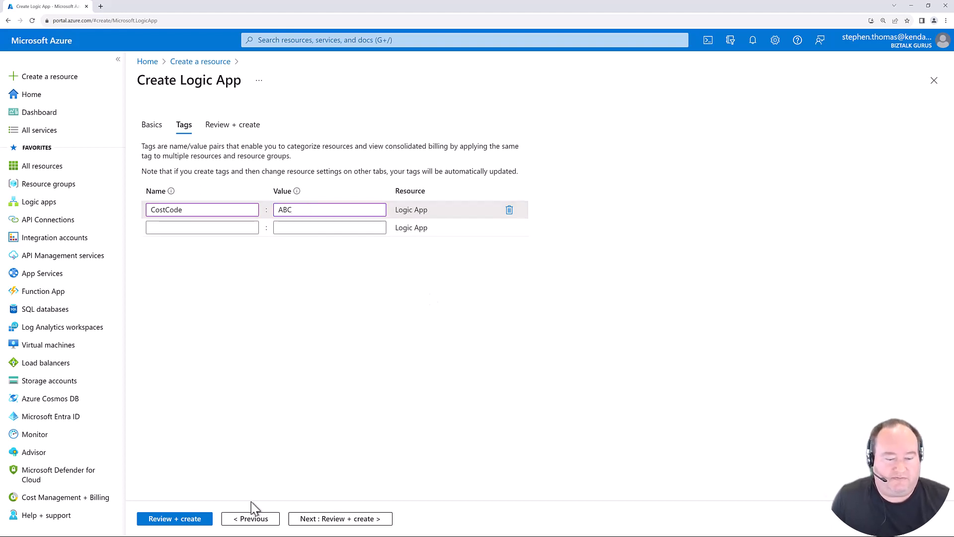
Step: Review and create the logic app, and open the deployed resource
{"action": "left_click", "coordinate": [315, 522]}
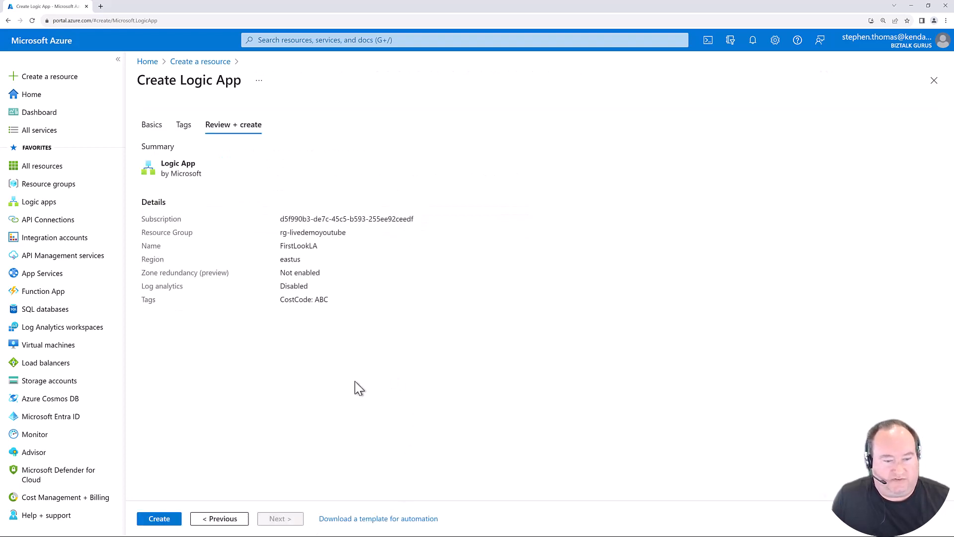
{"action": "left_click", "coordinate": [164, 522]}
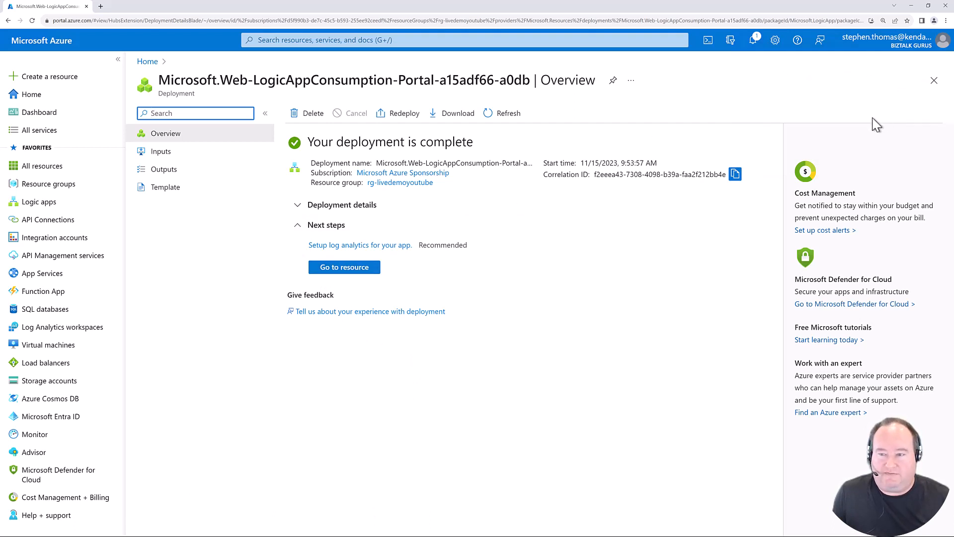
{"action": "left_click", "coordinate": [754, 41]}
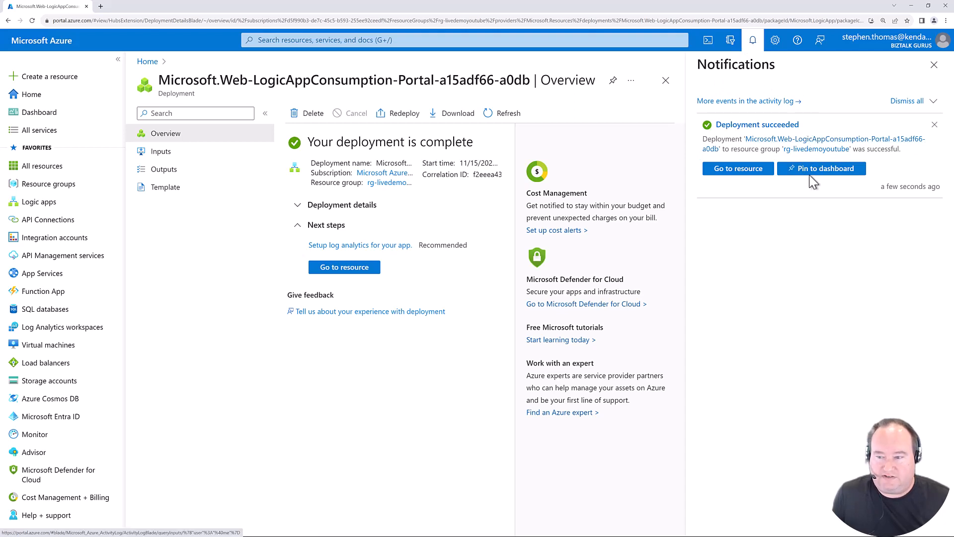
{"action": "left_click", "coordinate": [738, 172]}
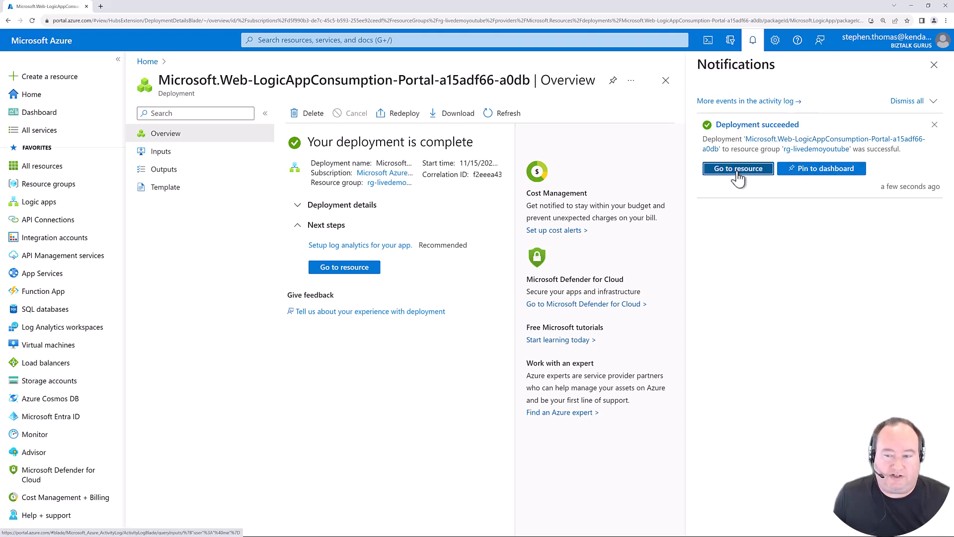
{"action": "left_click", "coordinate": [933, 64]}
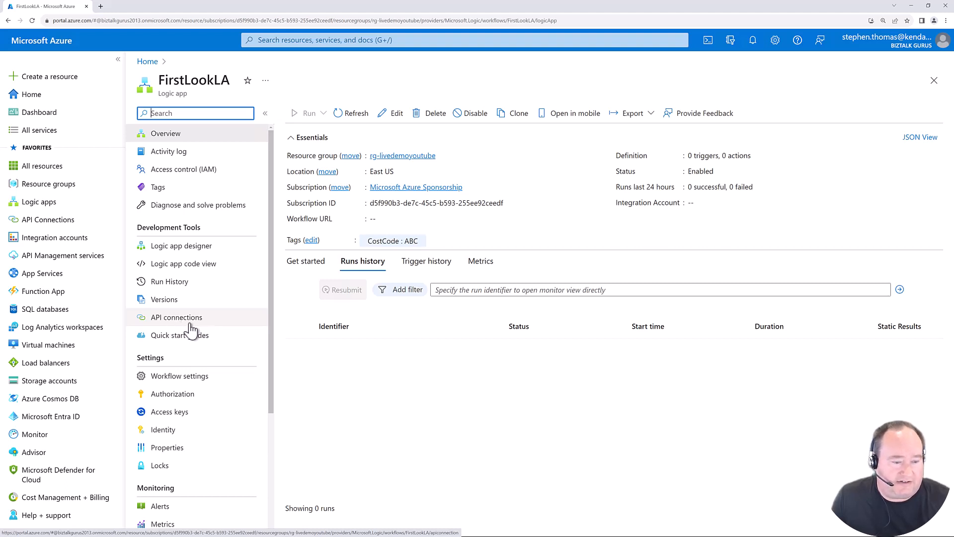
Step: Examine the development, settings, monitoring and automation options available for the FirstLookLA logic app
{"action": "scroll", "coordinate": [226, 380], "scroll_direction": "down", "scroll_amount": 1}
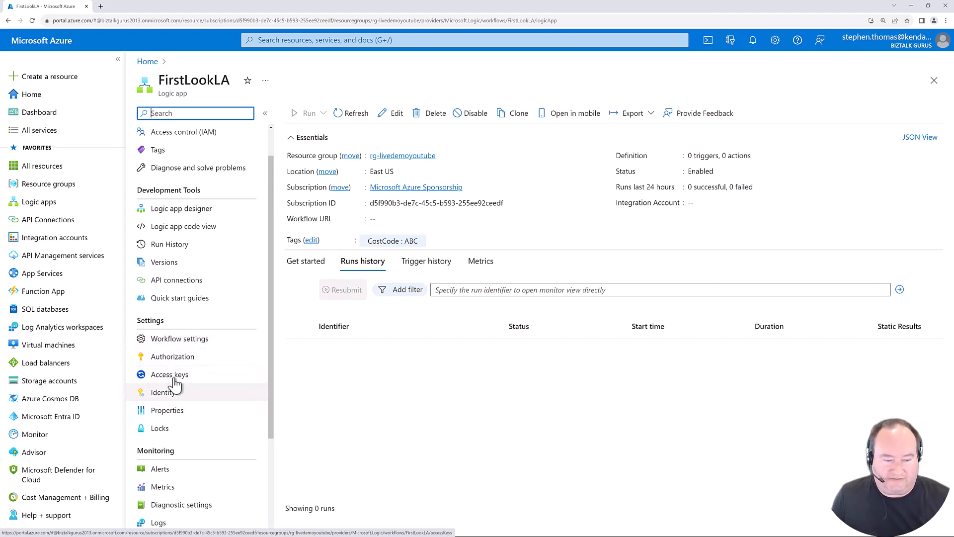
{"action": "scroll", "coordinate": [213, 413], "scroll_direction": "down", "scroll_amount": 1}
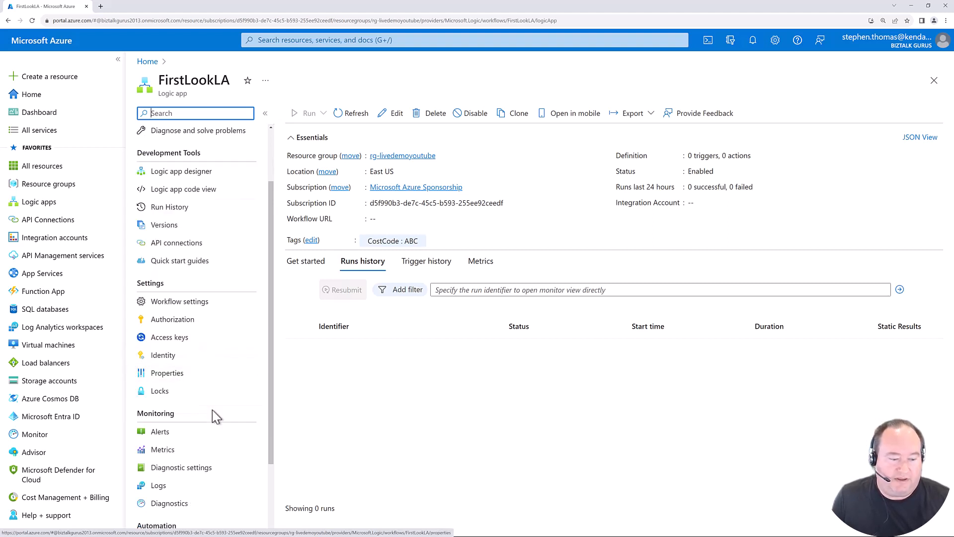
{"action": "scroll", "coordinate": [198, 459], "scroll_direction": "down", "scroll_amount": 2}
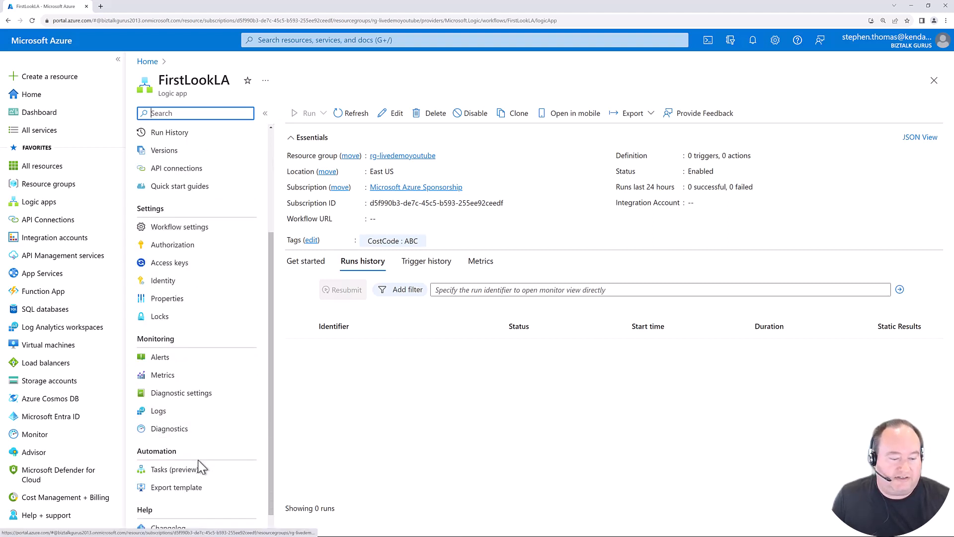
{"action": "scroll", "coordinate": [212, 442], "scroll_direction": "down", "scroll_amount": 1}
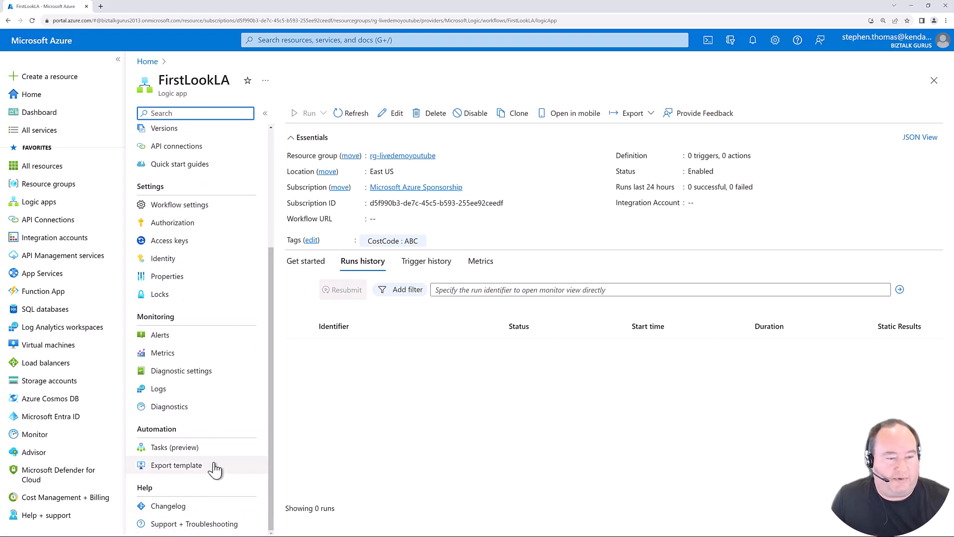
{"action": "scroll", "coordinate": [213, 457], "scroll_direction": "up", "scroll_amount": 4}
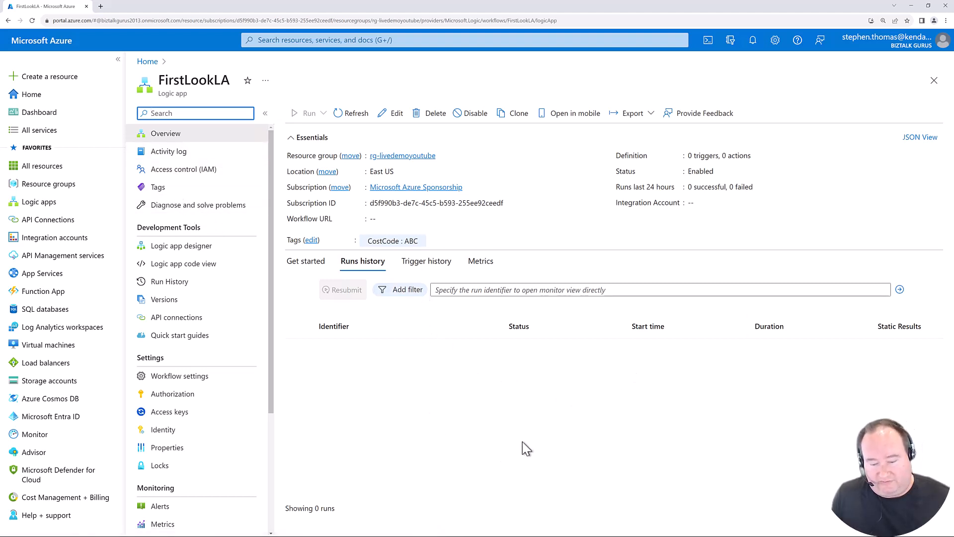
Step: Open the Logic app designer and examine the common triggers and workflow templates it offers
{"action": "left_click", "coordinate": [170, 251]}
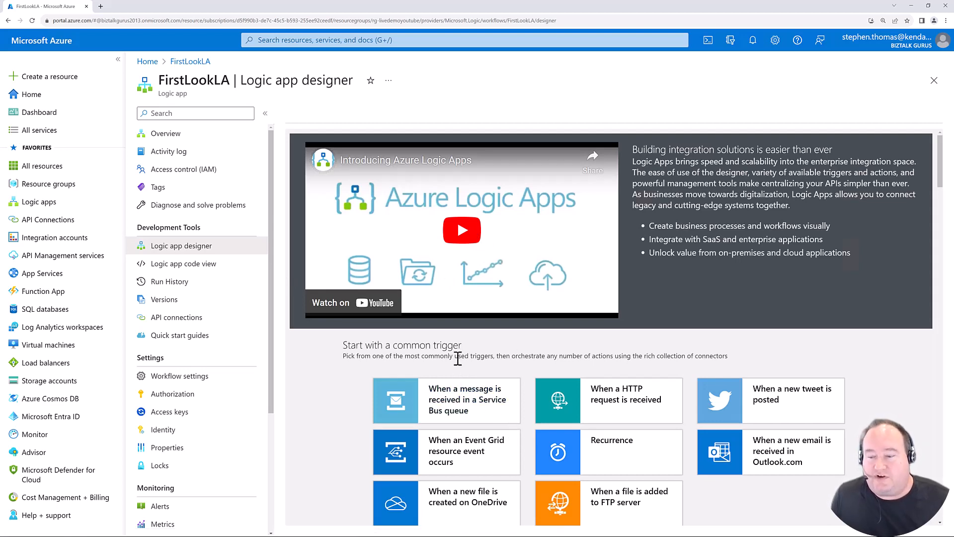
{"action": "scroll", "coordinate": [490, 354], "scroll_direction": "down", "scroll_amount": 2}
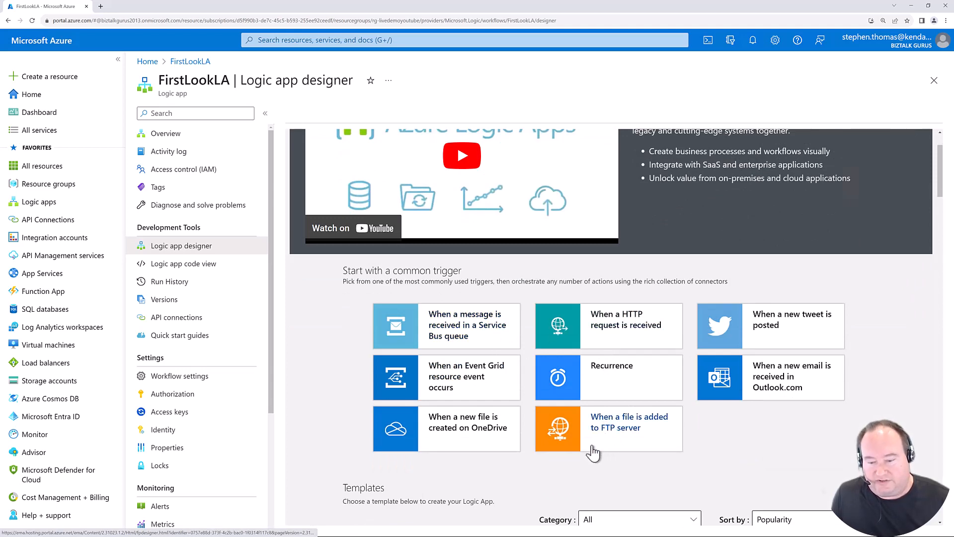
{"action": "scroll", "coordinate": [574, 467], "scroll_direction": "down", "scroll_amount": 5}
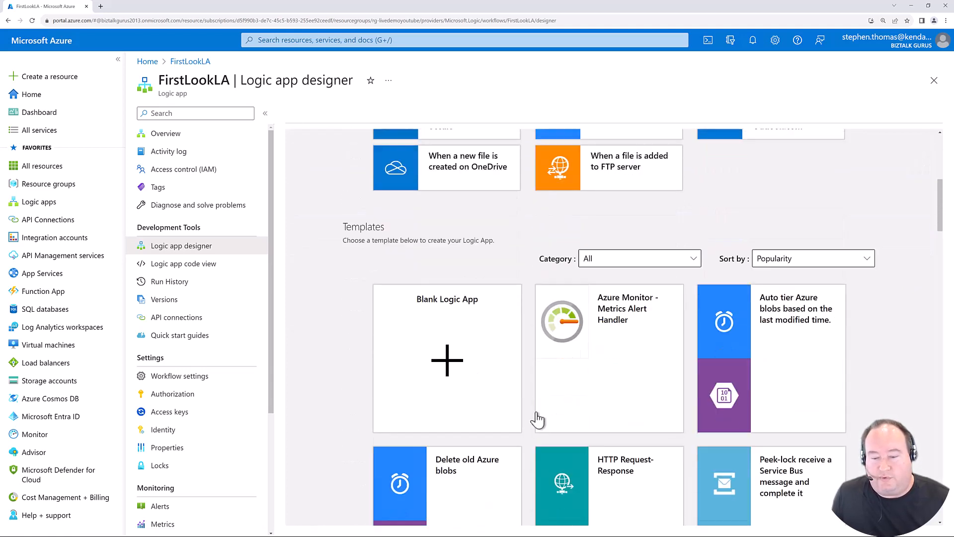
{"action": "scroll", "coordinate": [618, 396], "scroll_direction": "down", "scroll_amount": 3}
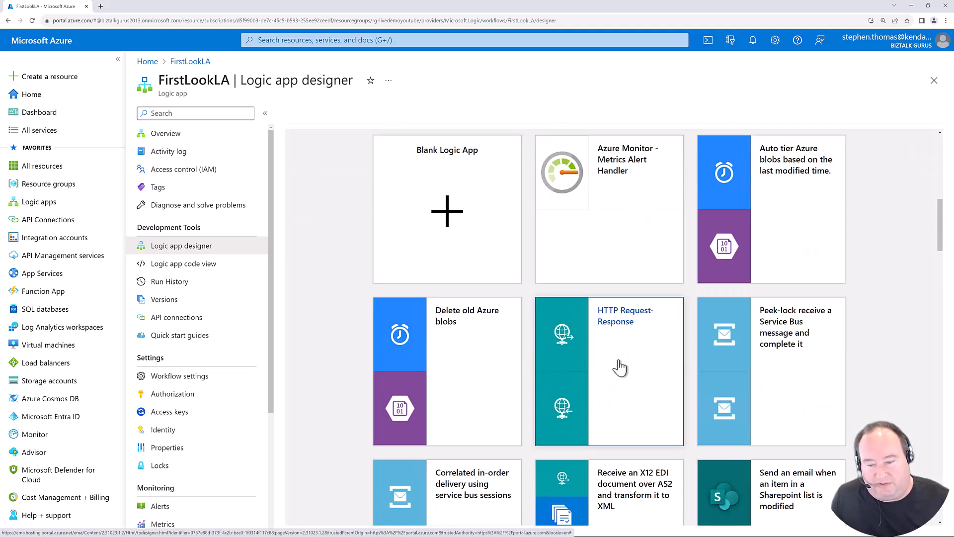
{"action": "scroll", "coordinate": [627, 392], "scroll_direction": "down", "scroll_amount": 4}
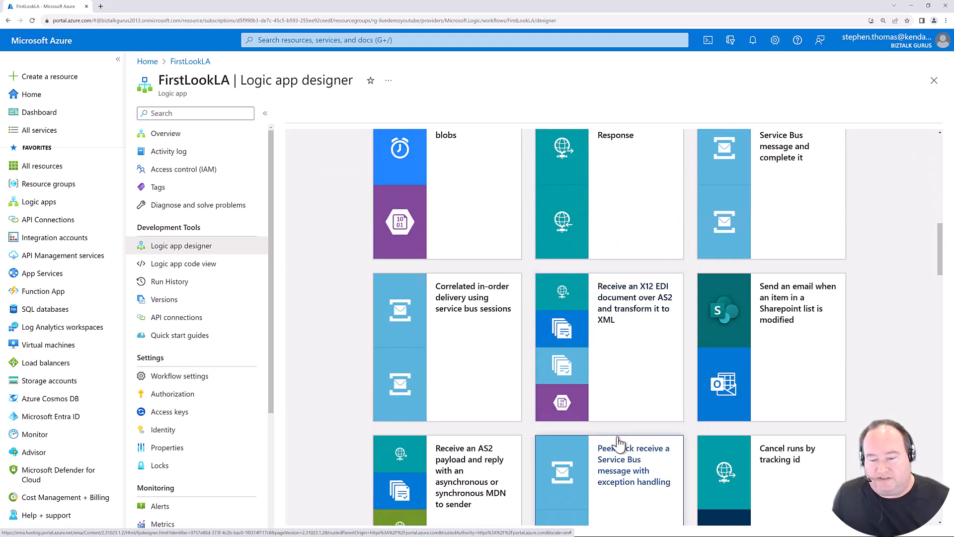
{"action": "scroll", "coordinate": [621, 400], "scroll_direction": "down", "scroll_amount": 2}
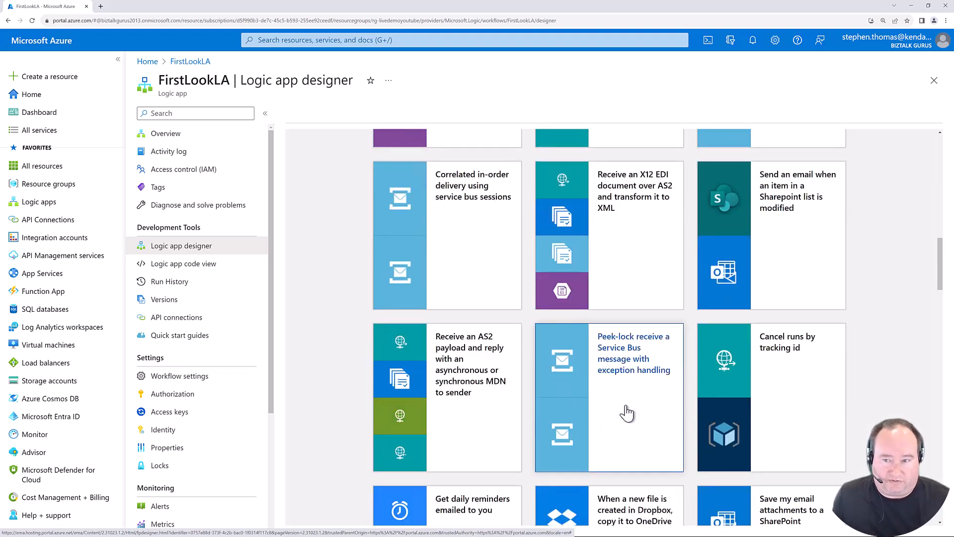
{"action": "scroll", "coordinate": [626, 406], "scroll_direction": "down", "scroll_amount": 2}
{"action": "scroll", "coordinate": [608, 405], "scroll_direction": "up", "scroll_amount": 6}
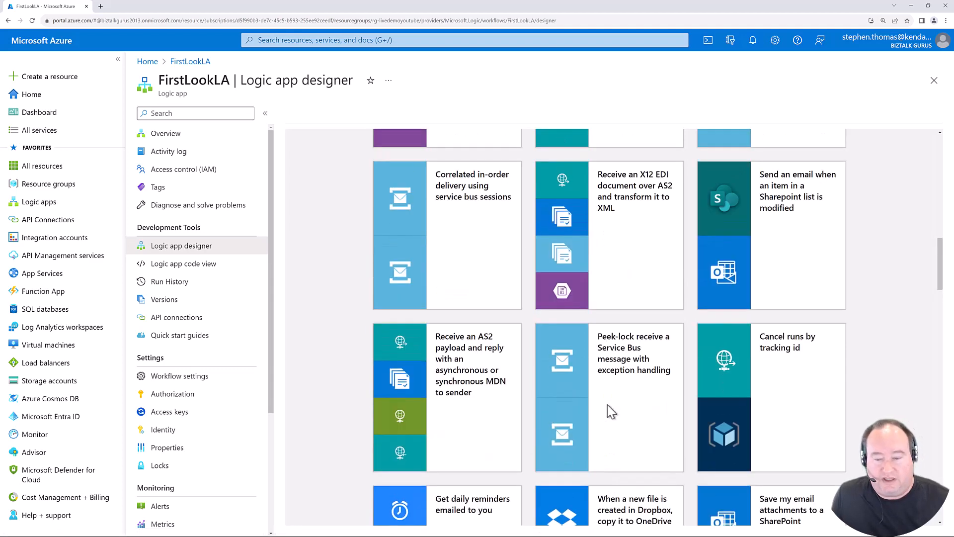
{"action": "scroll", "coordinate": [607, 404], "scroll_direction": "up", "scroll_amount": 3}
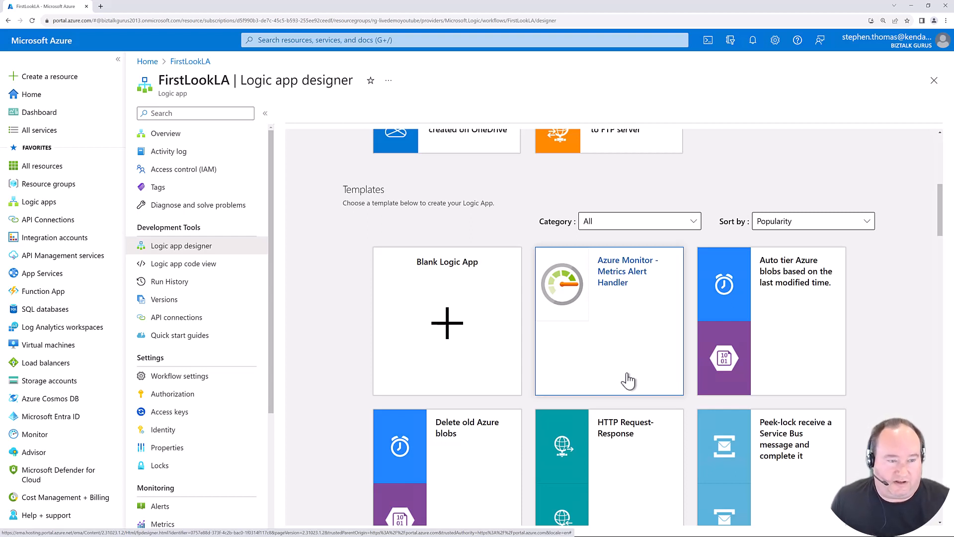
{"action": "scroll", "coordinate": [627, 380], "scroll_direction": "up", "scroll_amount": 3}
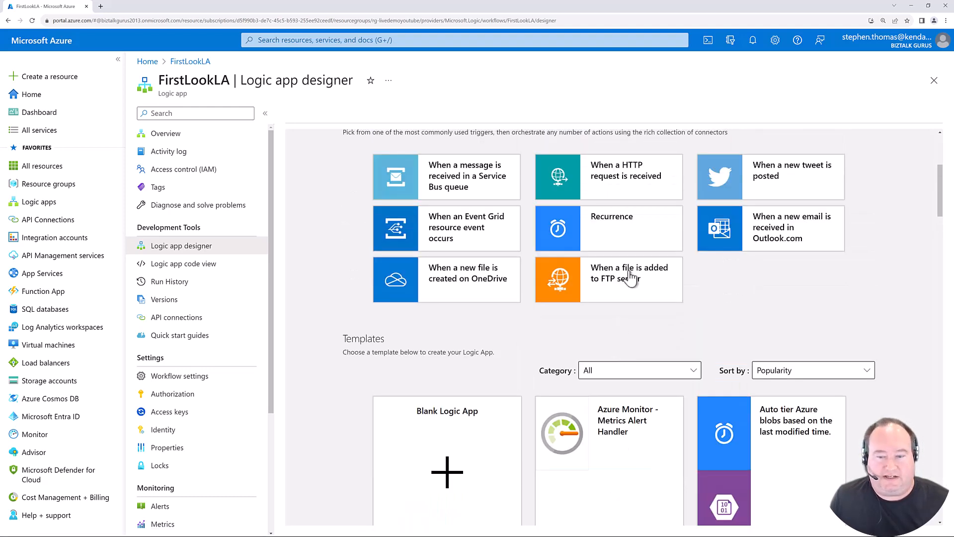
Step: Start the workflow with the Recurrence trigger and save the logic app
{"action": "left_click", "coordinate": [636, 245]}
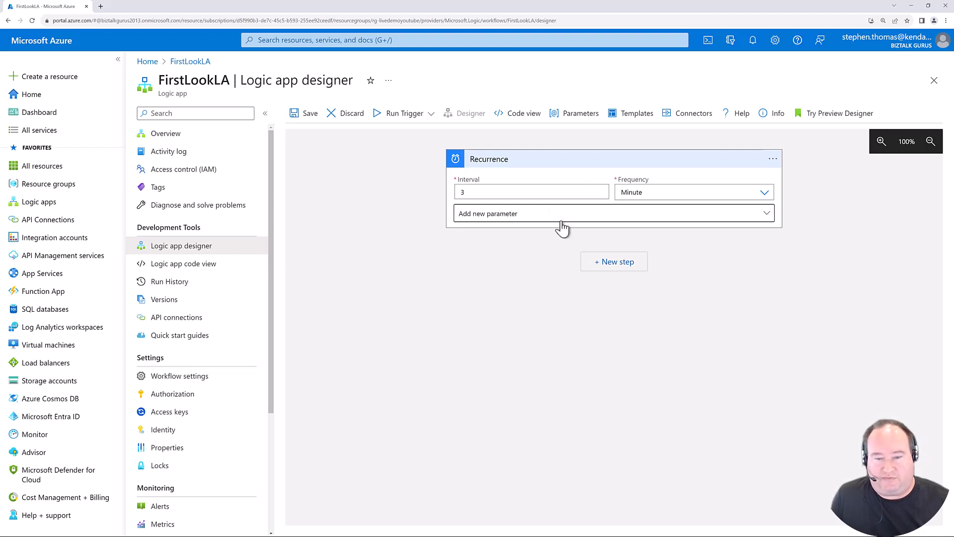
{"action": "left_click", "coordinate": [305, 117]}
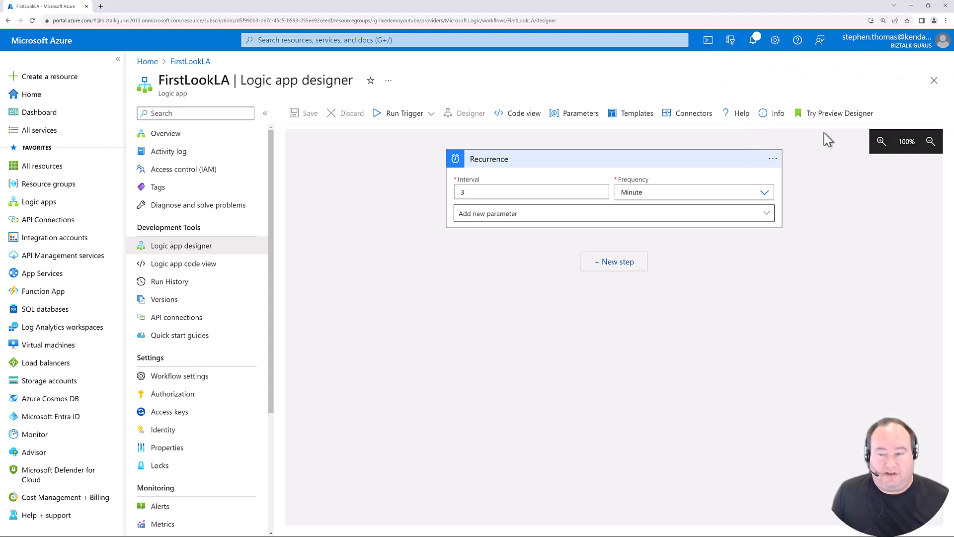
Step: Start a new step after the Recurrence trigger and examine the SQL Server connector's actions and triggers
{"action": "left_click", "coordinate": [603, 269]}
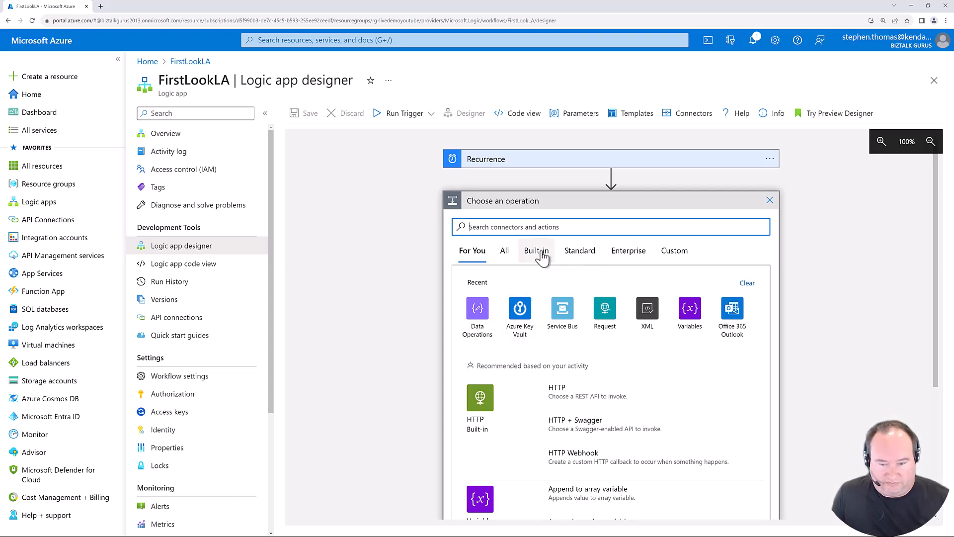
{"action": "left_click", "coordinate": [579, 259]}
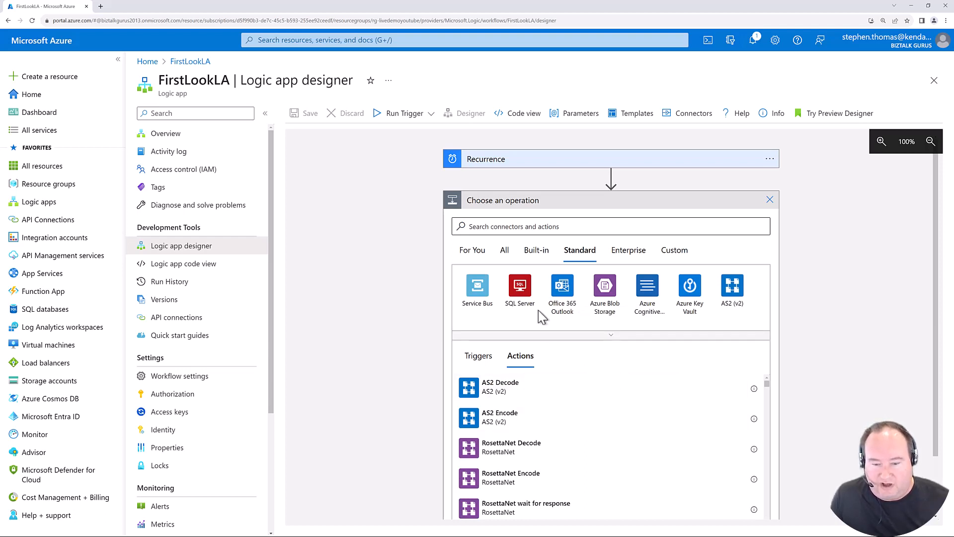
{"action": "left_click", "coordinate": [520, 287]}
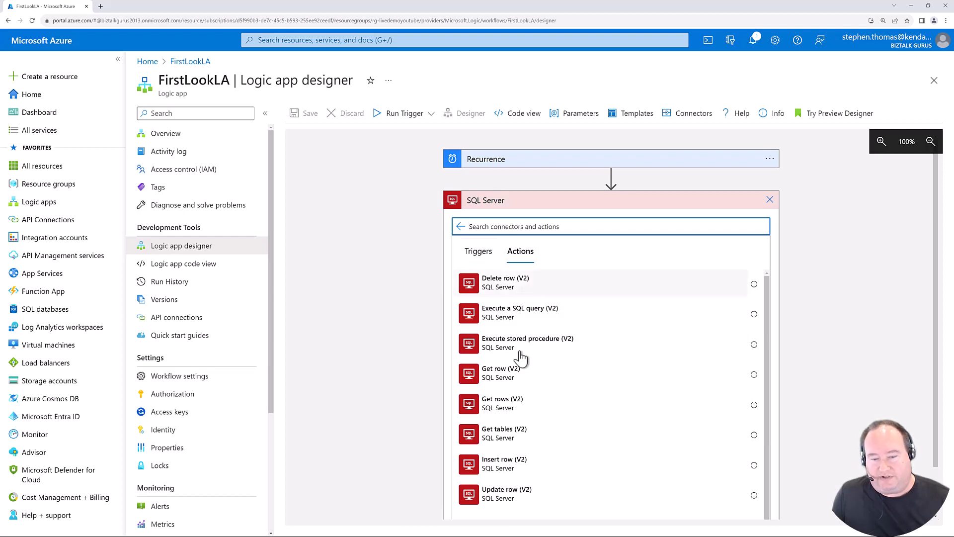
{"action": "scroll", "coordinate": [522, 398], "scroll_direction": "down", "scroll_amount": 2}
{"action": "scroll", "coordinate": [522, 422], "scroll_direction": "up", "scroll_amount": 1}
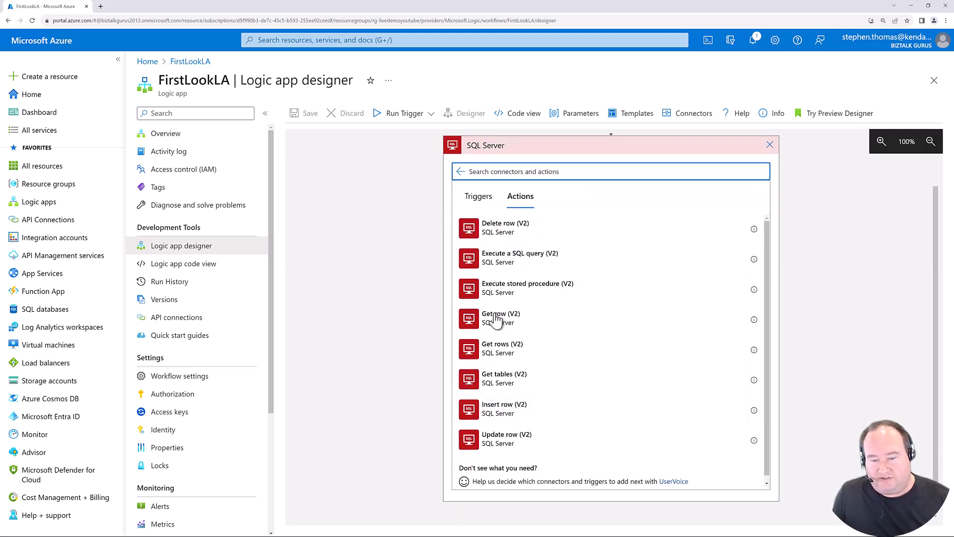
{"action": "left_click", "coordinate": [478, 197]}
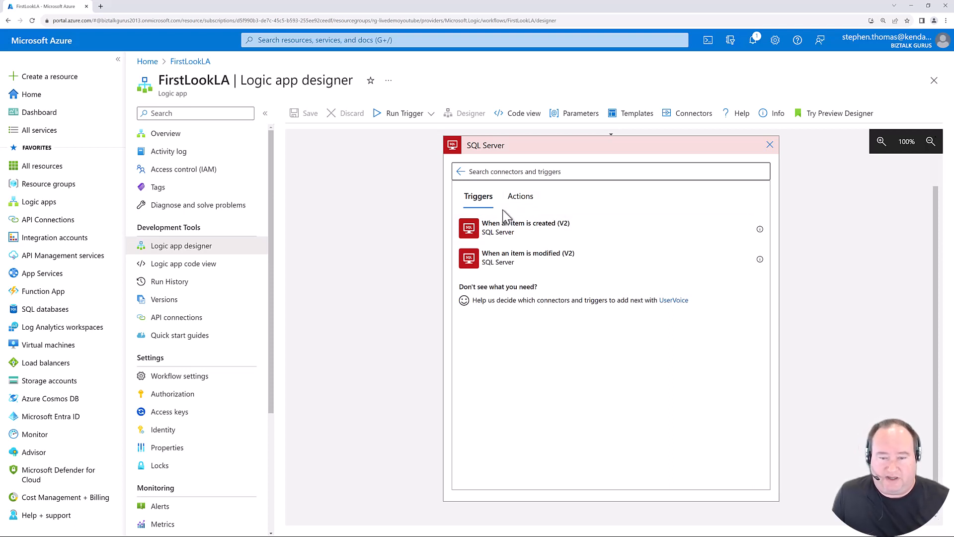
{"action": "left_click", "coordinate": [461, 173]}
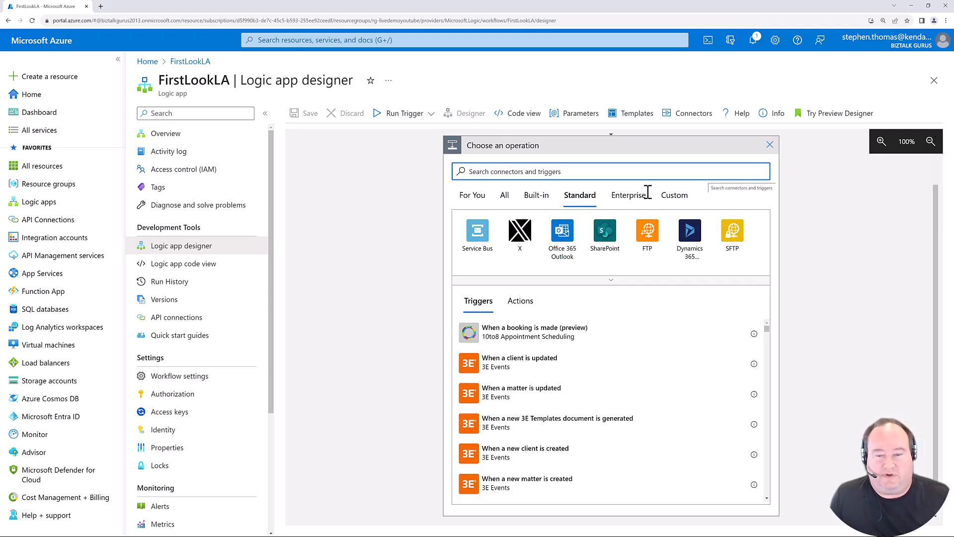
Step: Examine the recommended HTTP, Variables and Control operations, and search the connectors for control
{"action": "left_click", "coordinate": [476, 198]}
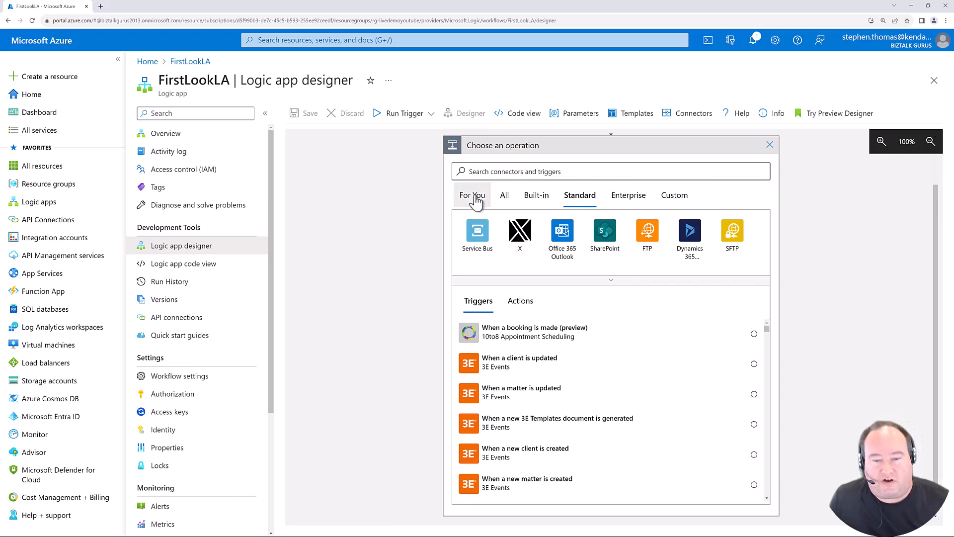
{"action": "scroll", "coordinate": [584, 368], "scroll_direction": "down", "scroll_amount": 1}
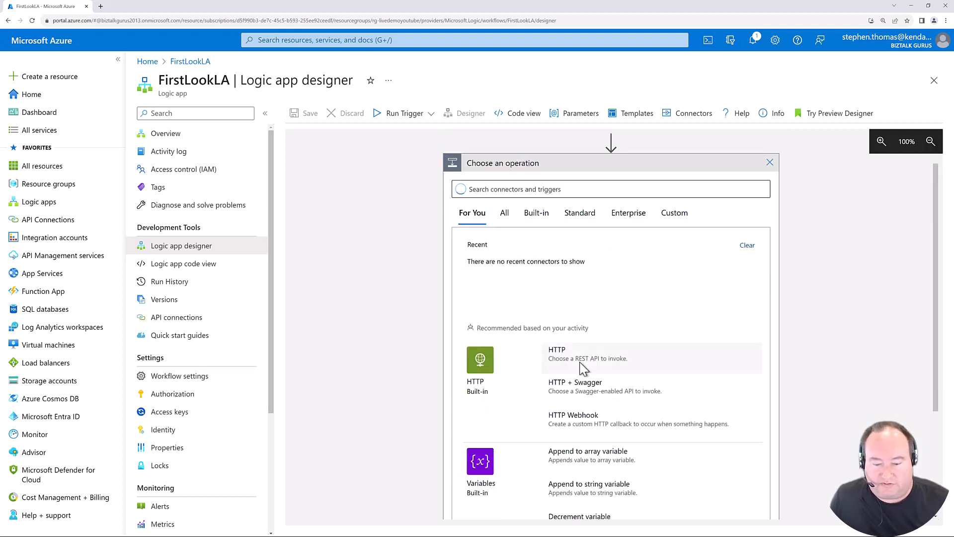
{"action": "scroll", "coordinate": [559, 368], "scroll_direction": "down", "scroll_amount": 2}
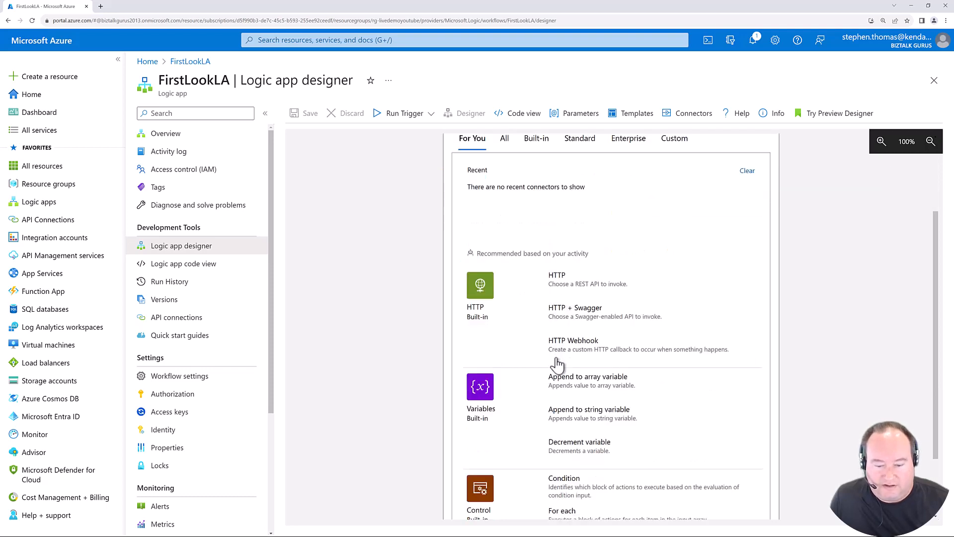
{"action": "scroll", "coordinate": [537, 413], "scroll_direction": "down", "scroll_amount": 1}
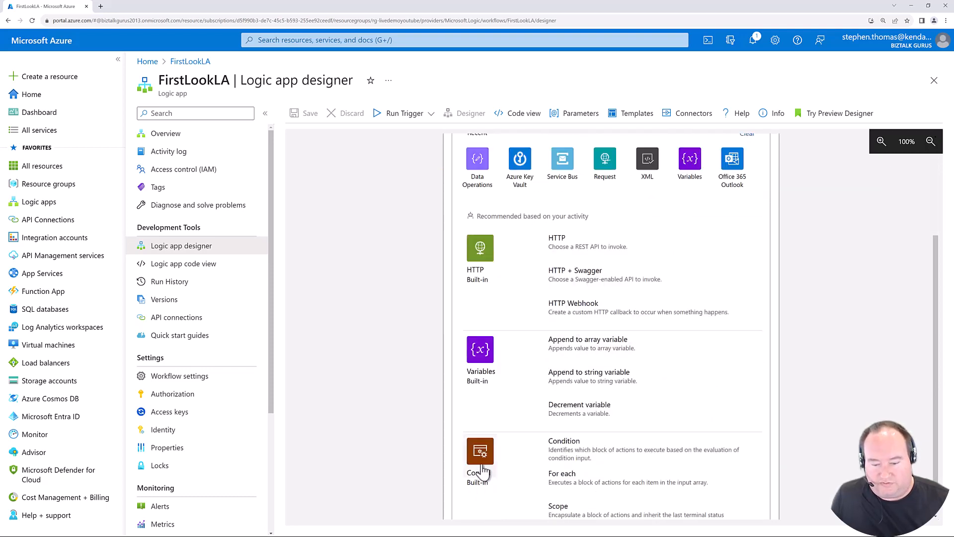
{"action": "scroll", "coordinate": [547, 477], "scroll_direction": "down", "scroll_amount": 1}
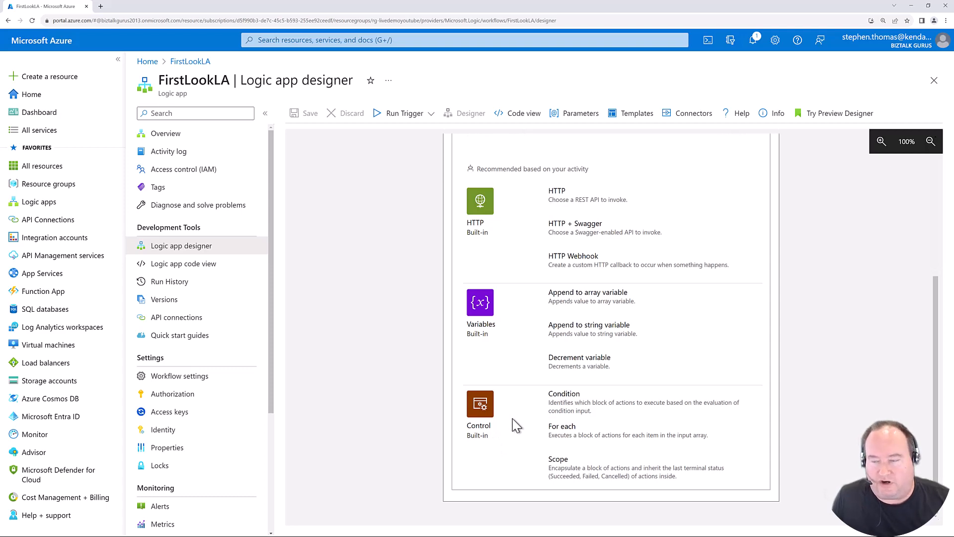
{"action": "scroll", "coordinate": [512, 419], "scroll_direction": "up", "scroll_amount": 5}
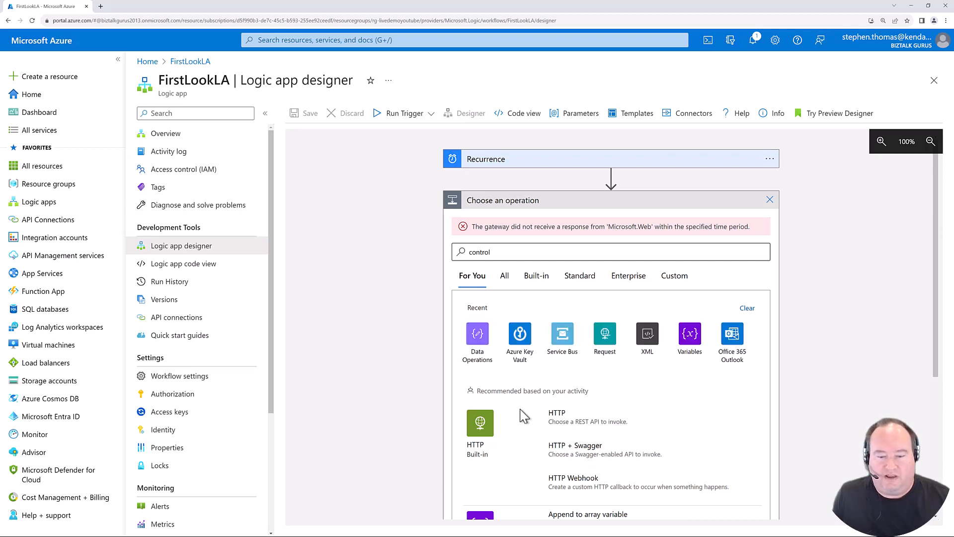
Step: Add a Compose action from Data Operations after the Recurrence trigger, with Hi as its input
{"action": "left_click", "coordinate": [478, 343]}
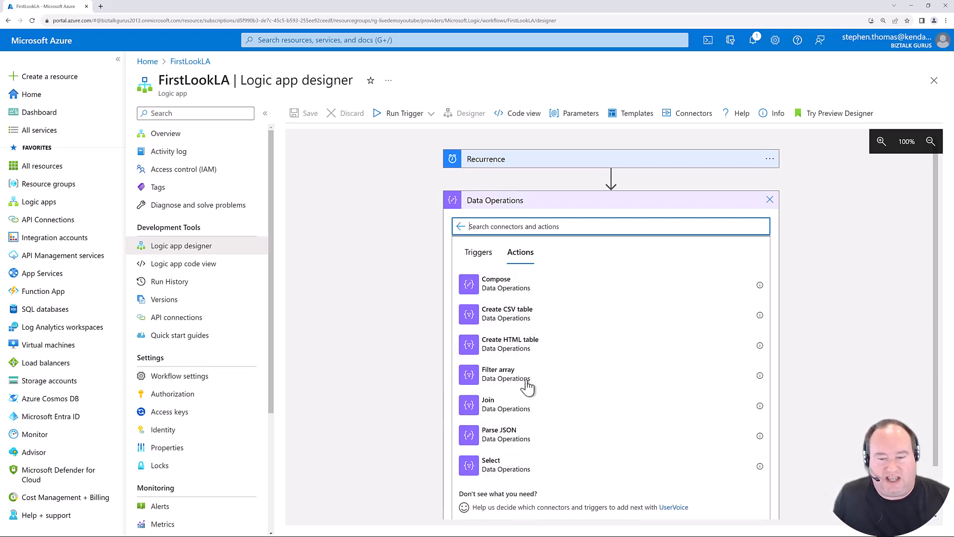
{"action": "left_click", "coordinate": [497, 293]}
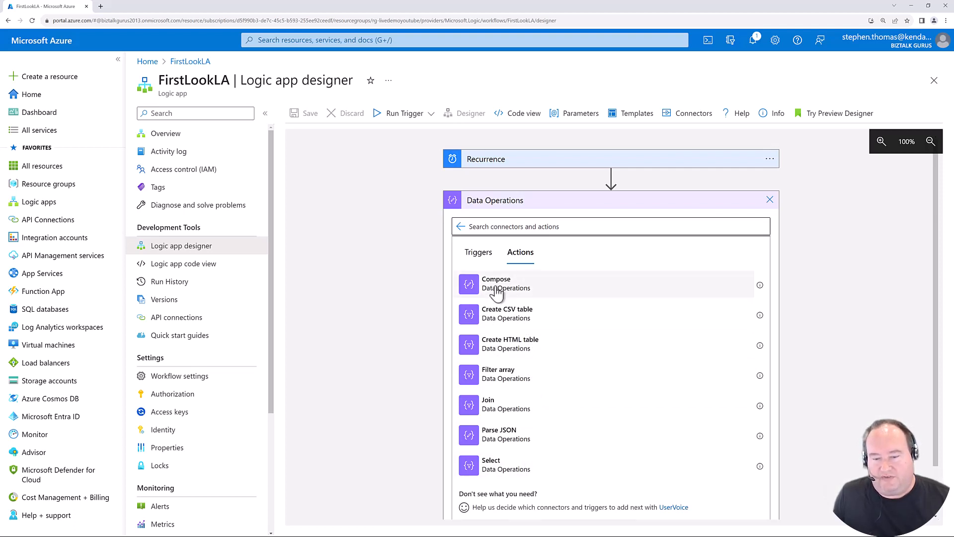
{"action": "left_click", "coordinate": [591, 222]}
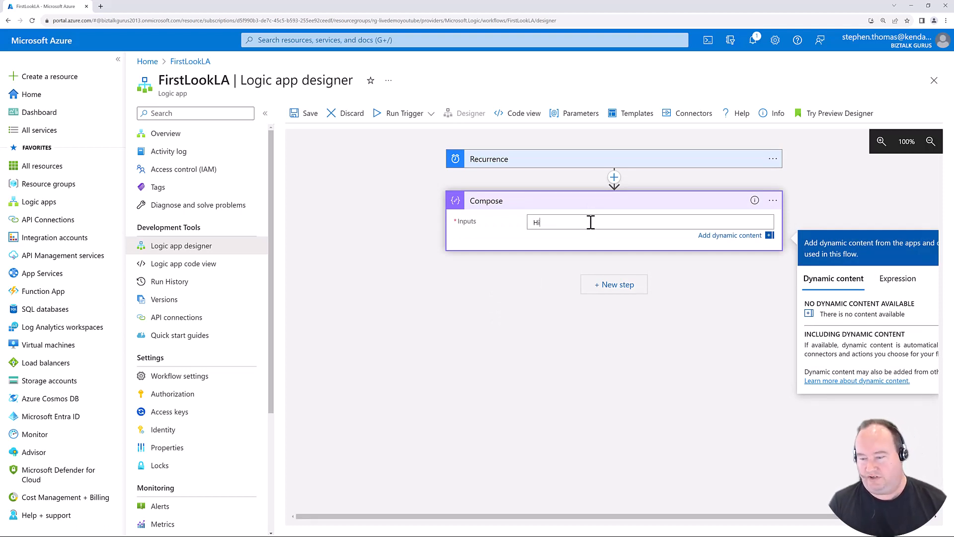
{"action": "left_click", "coordinate": [578, 333]}
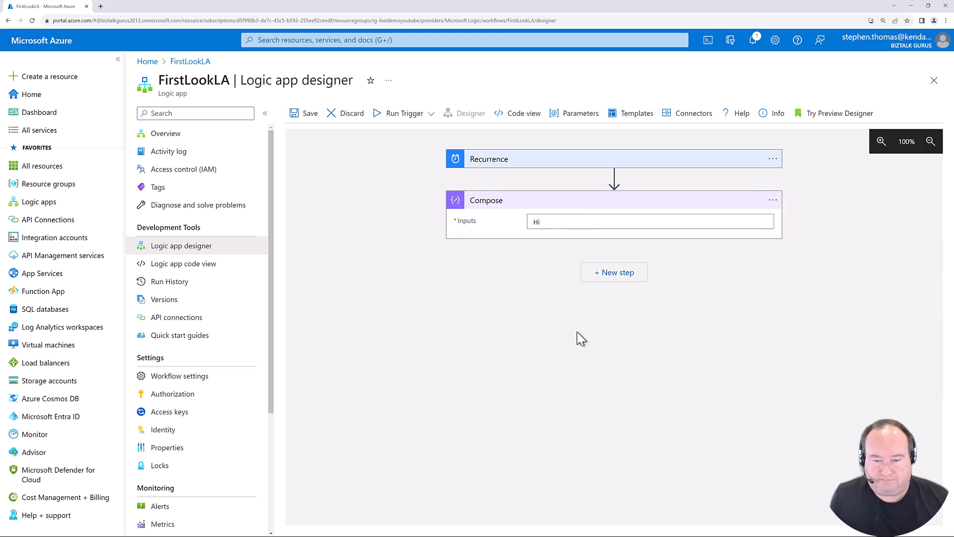
Step: Examine the dynamic content and expression functions available for the Compose action's input
{"action": "left_click", "coordinate": [676, 222]}
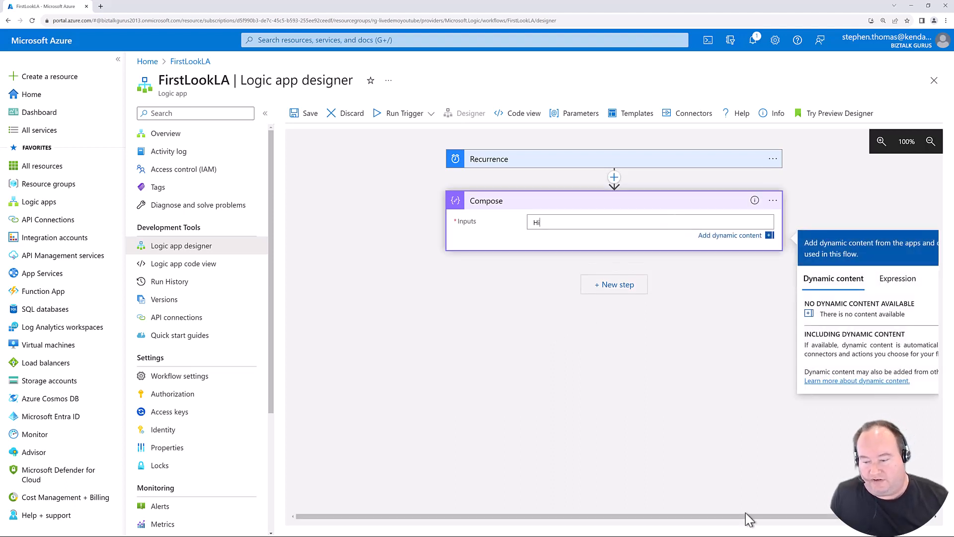
{"action": "left_click_drag", "start_coordinate": [749, 516], "coordinate": [823, 516]}
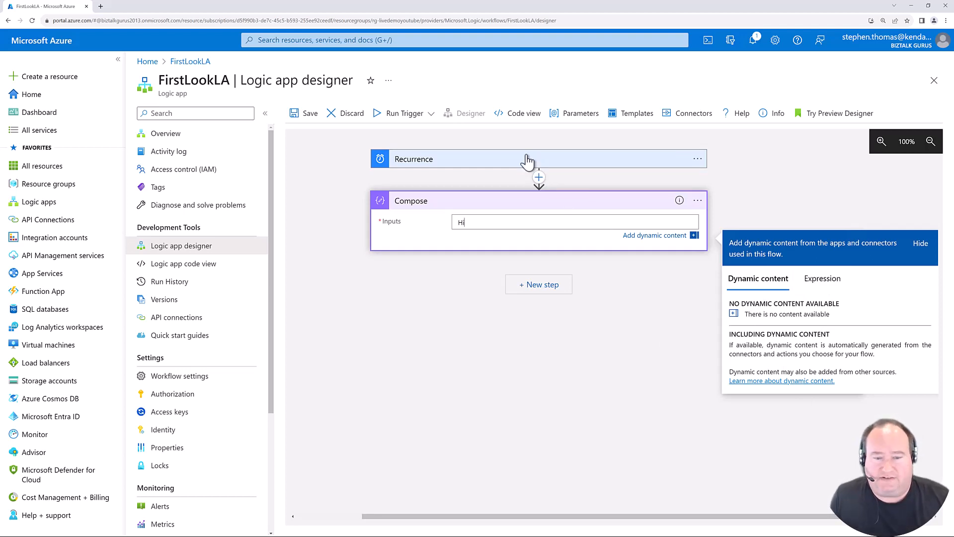
{"action": "left_click", "coordinate": [828, 287]}
{"action": "scroll", "coordinate": [815, 386], "scroll_direction": "down", "scroll_amount": 5}
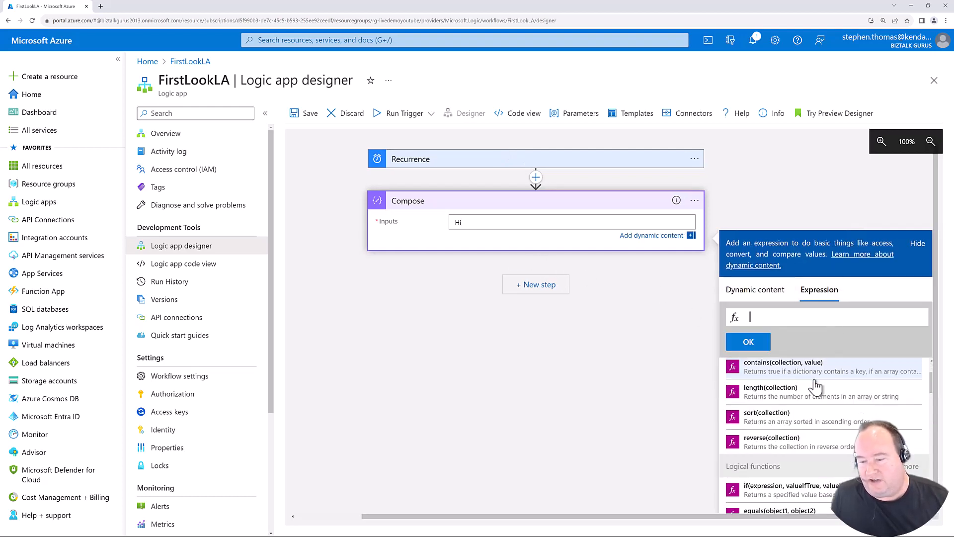
{"action": "scroll", "coordinate": [810, 411], "scroll_direction": "up", "scroll_amount": 10}
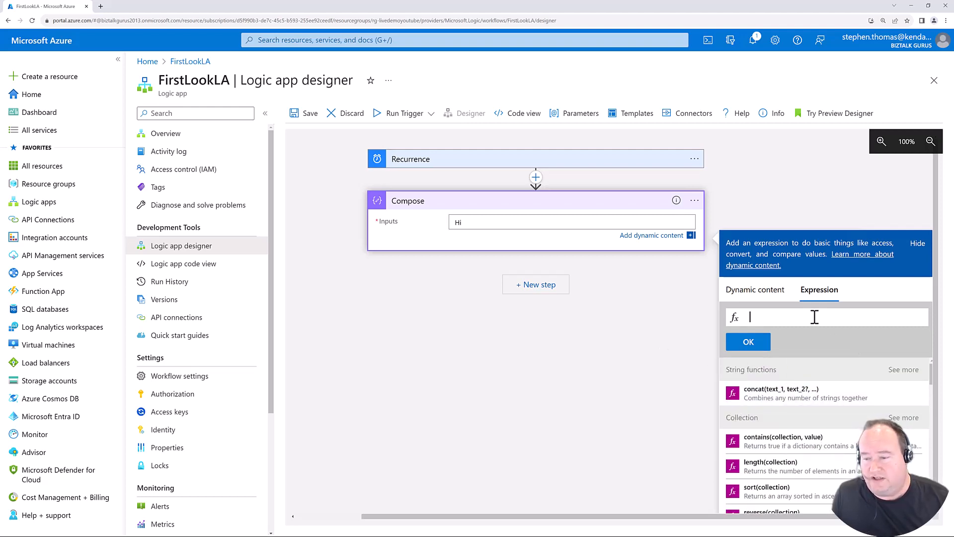
{"action": "scroll", "coordinate": [784, 412], "scroll_direction": "down", "scroll_amount": 3}
{"action": "scroll", "coordinate": [784, 418], "scroll_direction": "down", "scroll_amount": 3}
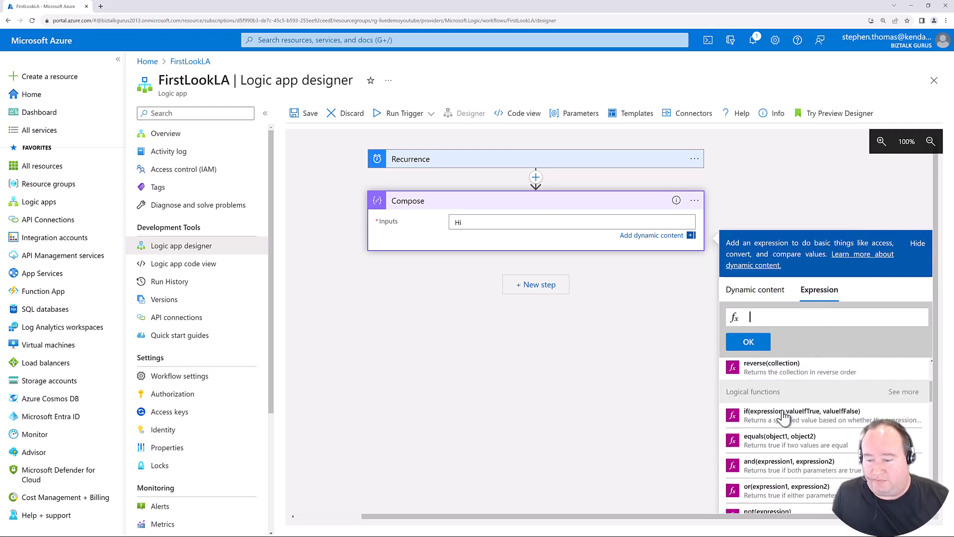
{"action": "left_click", "coordinate": [528, 440]}
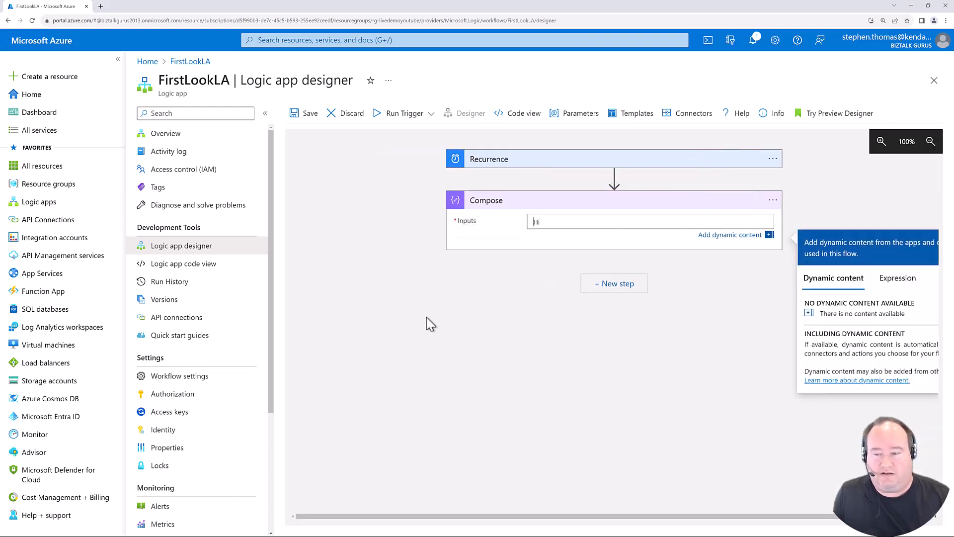
Step: Save the workflow and open its JSON definition in the Logic app code view
{"action": "left_click", "coordinate": [304, 120]}
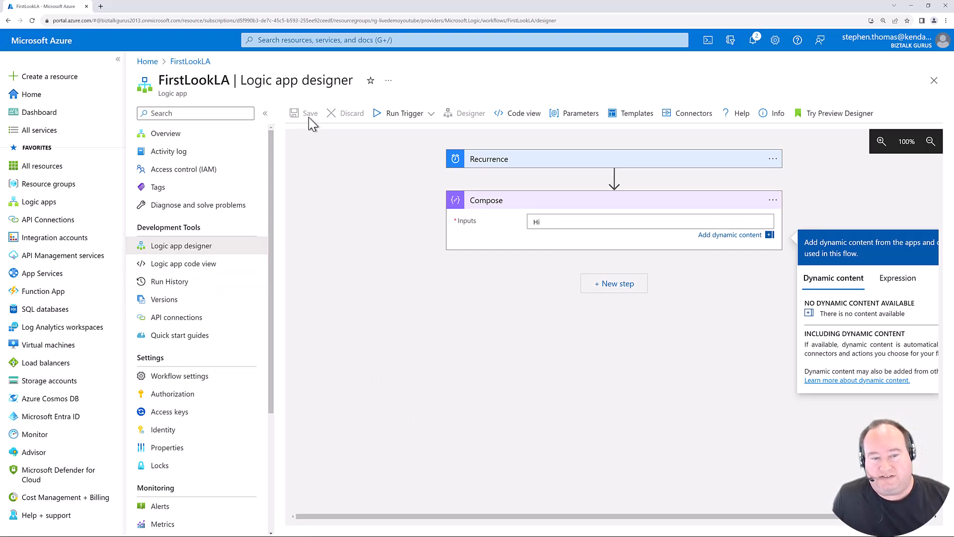
{"action": "left_click", "coordinate": [212, 264]}
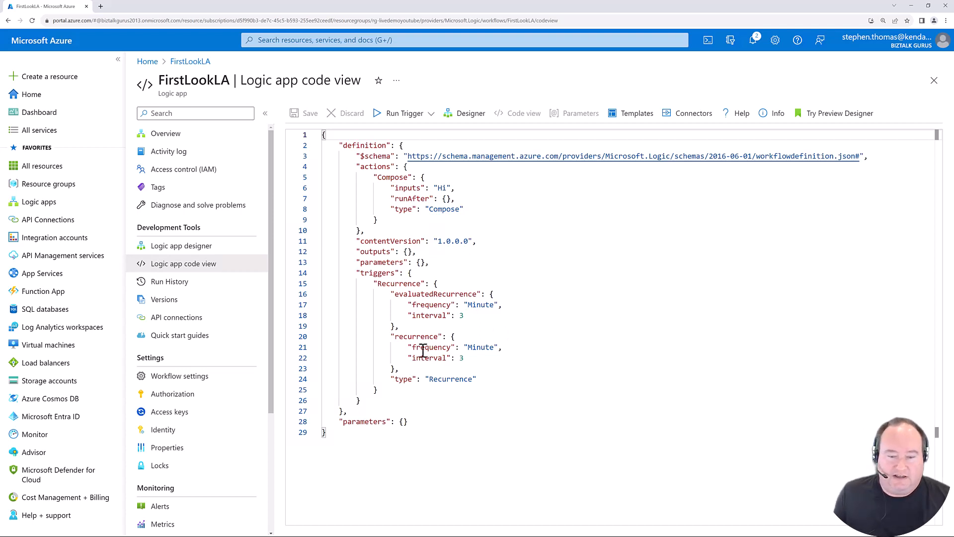
Step: Rename the Recurrence trigger to Recurrencebb in the JSON definition and save the logic app
{"action": "left_click", "coordinate": [424, 284]}
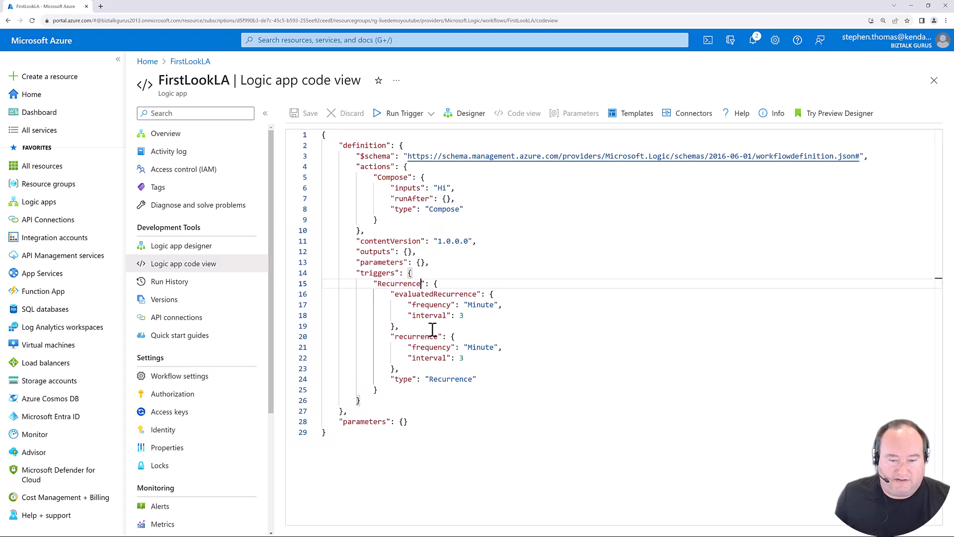
{"action": "type", "text": "bb"}
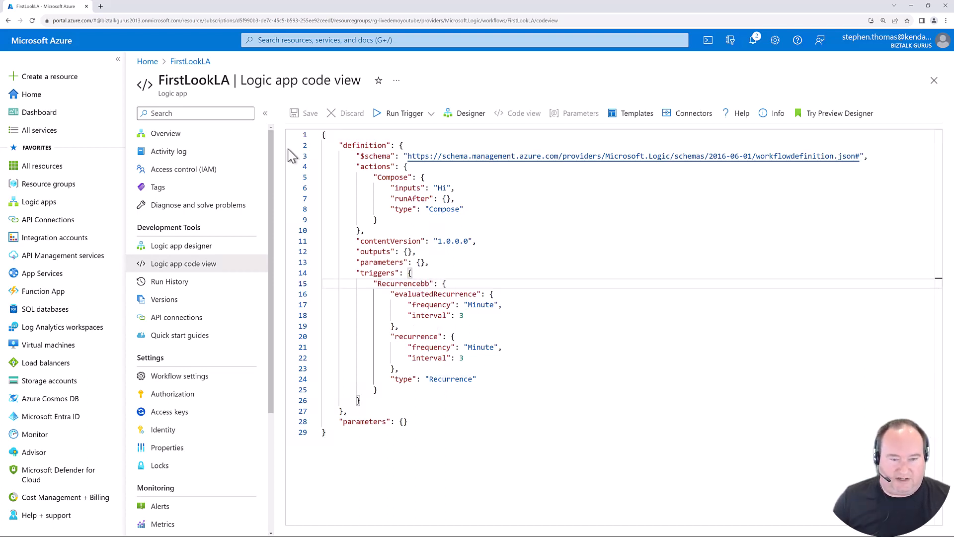
{"action": "left_click", "coordinate": [305, 119]}
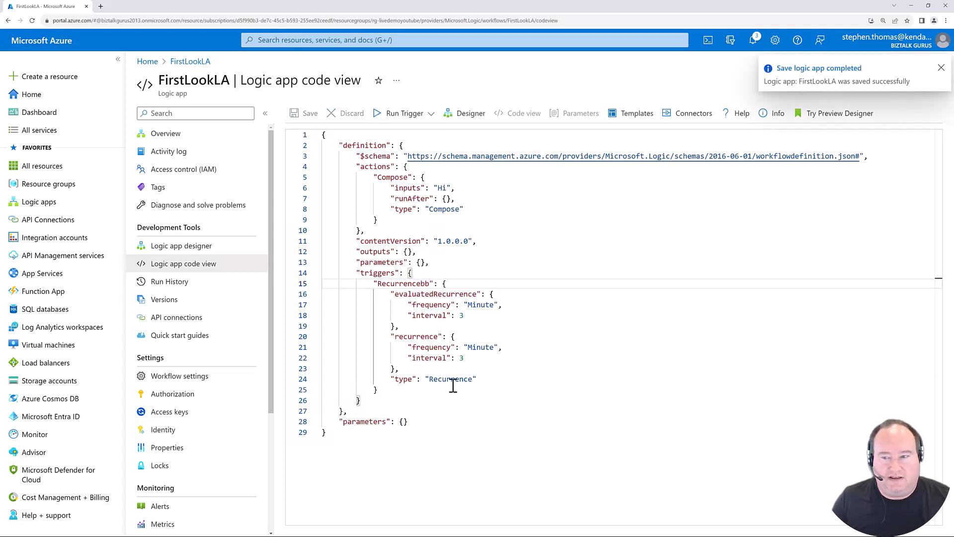
Step: Change the trigger name back to Recurrence, add vv after its closing brace on line 25, and try to save the definition
{"action": "left_click", "coordinate": [430, 285]}
{"action": "key", "text": "BackSpace"}
{"action": "key", "text": "BackSpace"}
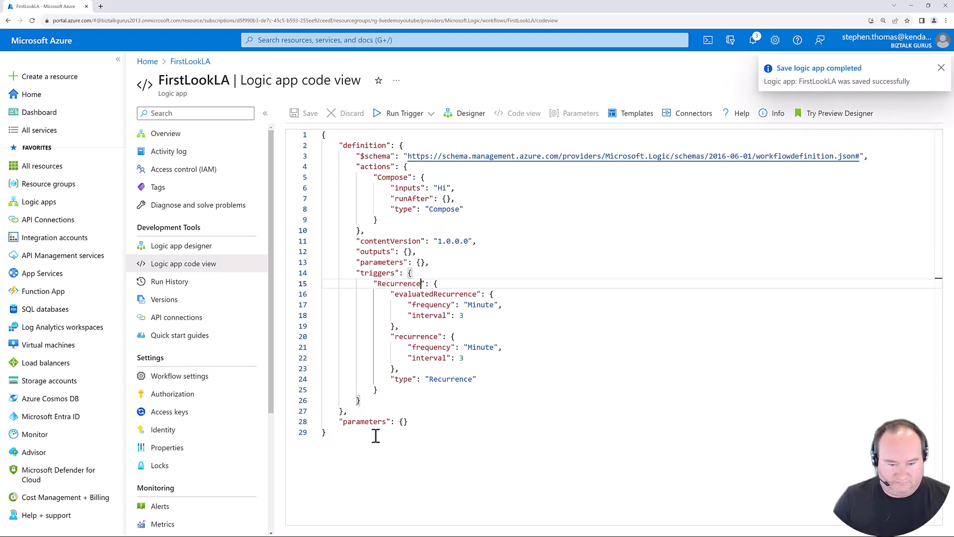
{"action": "left_click", "coordinate": [392, 389]}
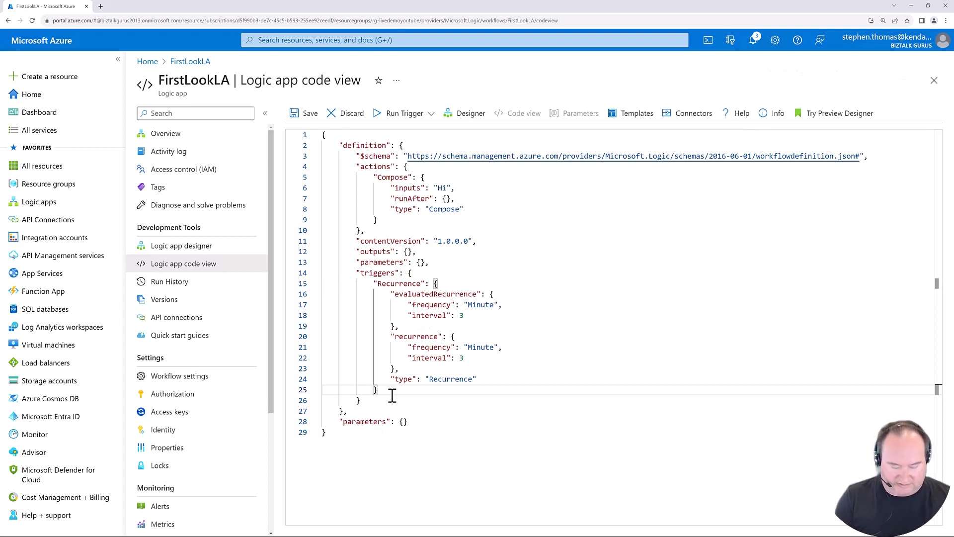
{"action": "type", "text": "vv"}
{"action": "left_click", "coordinate": [309, 115]}
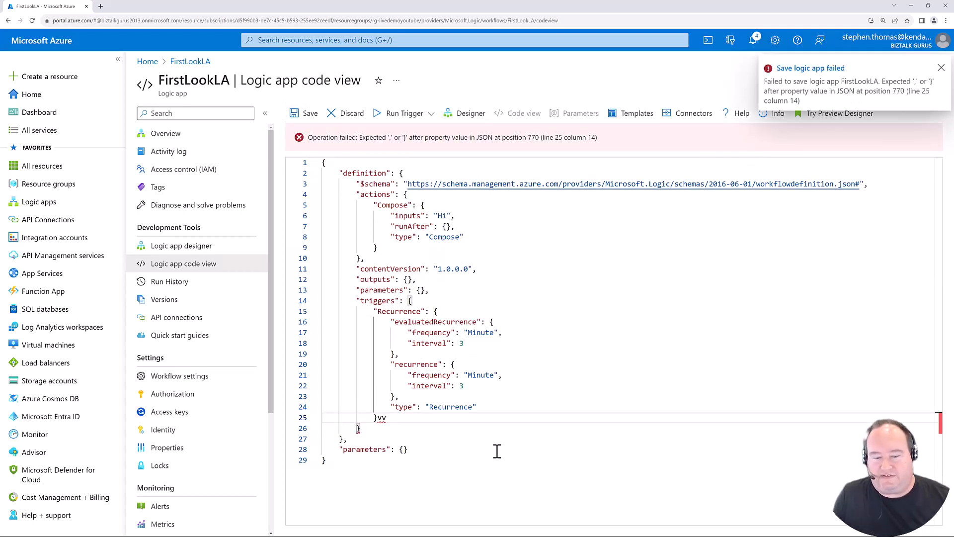
Step: Remove the stray vv from line 25 and discard the unsaved edits to the definition
{"action": "left_click", "coordinate": [398, 419]}
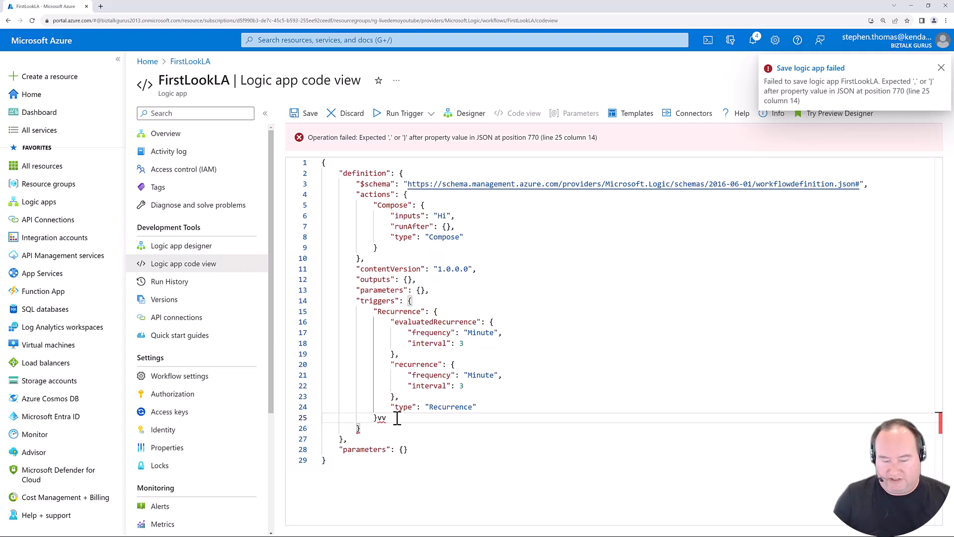
{"action": "key", "text": "BackSpace"}
{"action": "key", "text": "BackSpace"}
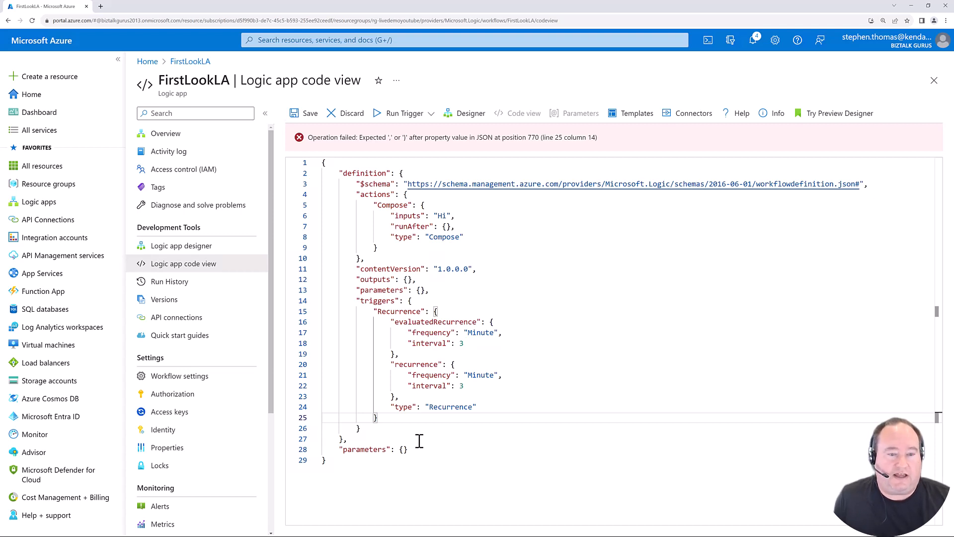
{"action": "left_click", "coordinate": [343, 113]}
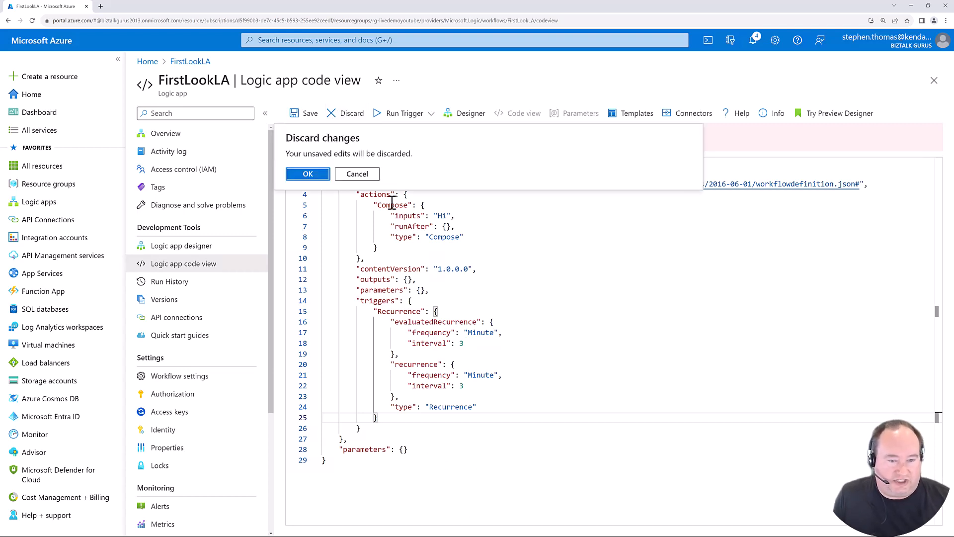
{"action": "left_click", "coordinate": [307, 174]}
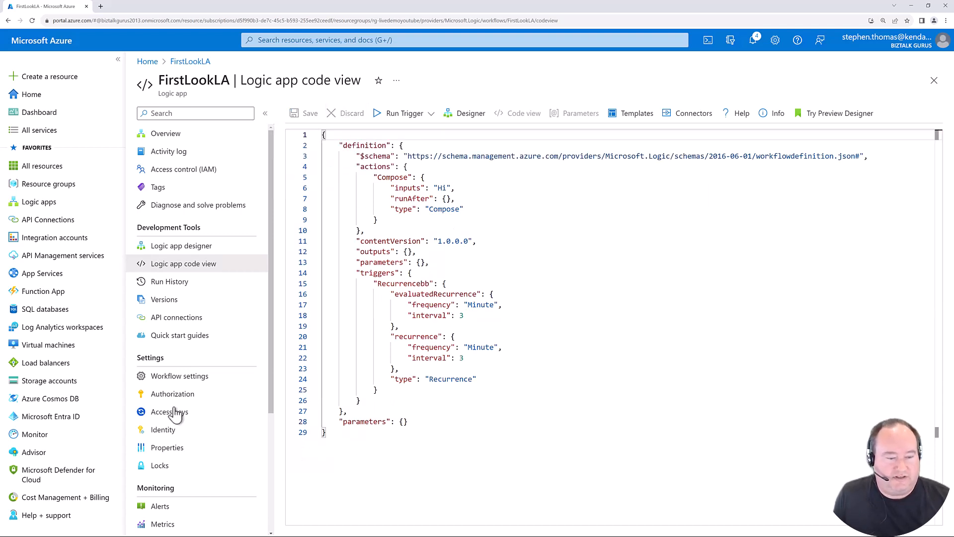
Step: Review the logic app's 9:54 AM and 9:56 AM versions, then promote the 9:56 AM version and save it as the current workflow
{"action": "left_click", "coordinate": [162, 301]}
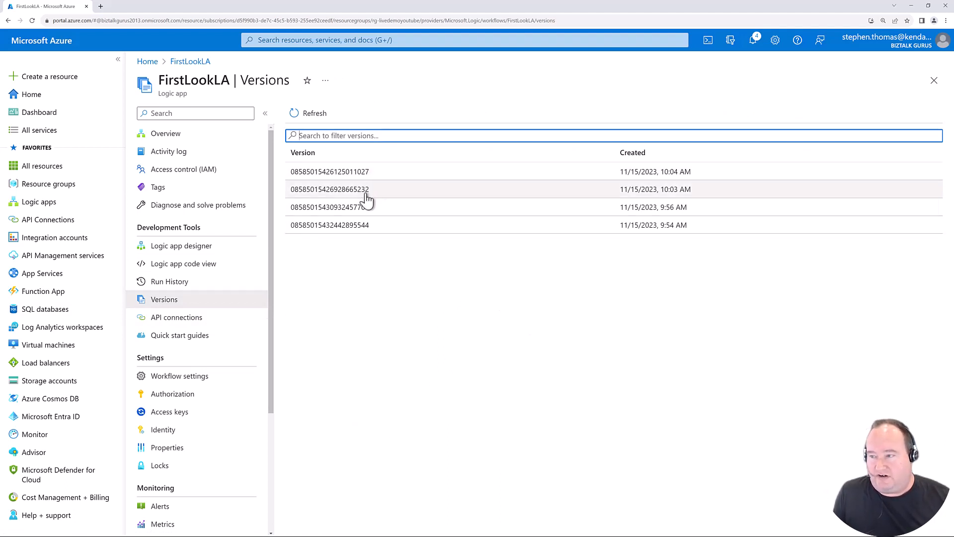
{"action": "left_click", "coordinate": [359, 229]}
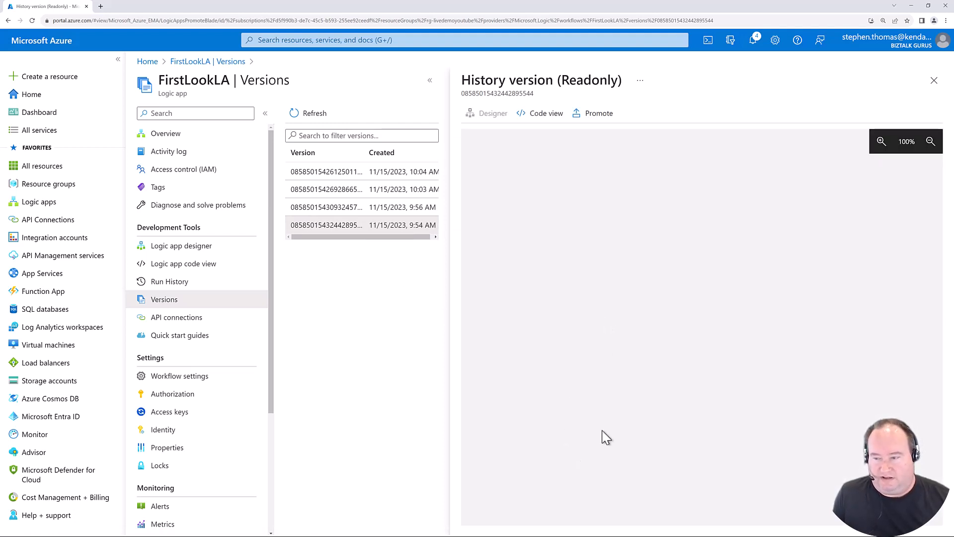
{"action": "left_click", "coordinate": [368, 208]}
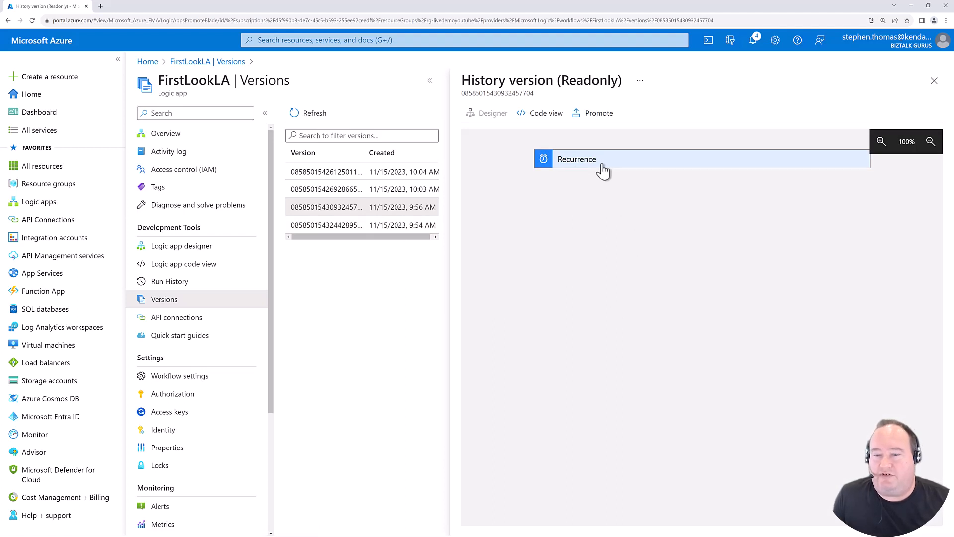
{"action": "left_click", "coordinate": [600, 115]}
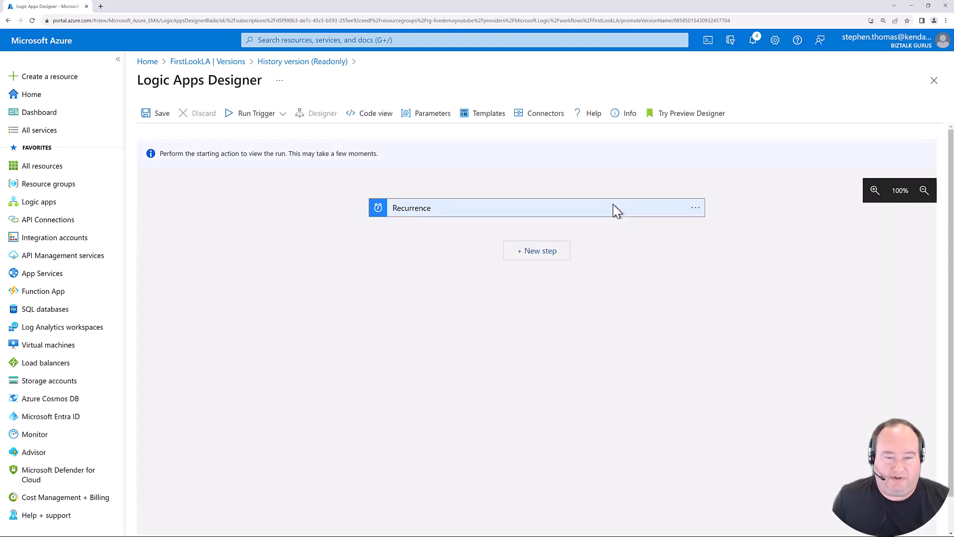
{"action": "left_click", "coordinate": [149, 115]}
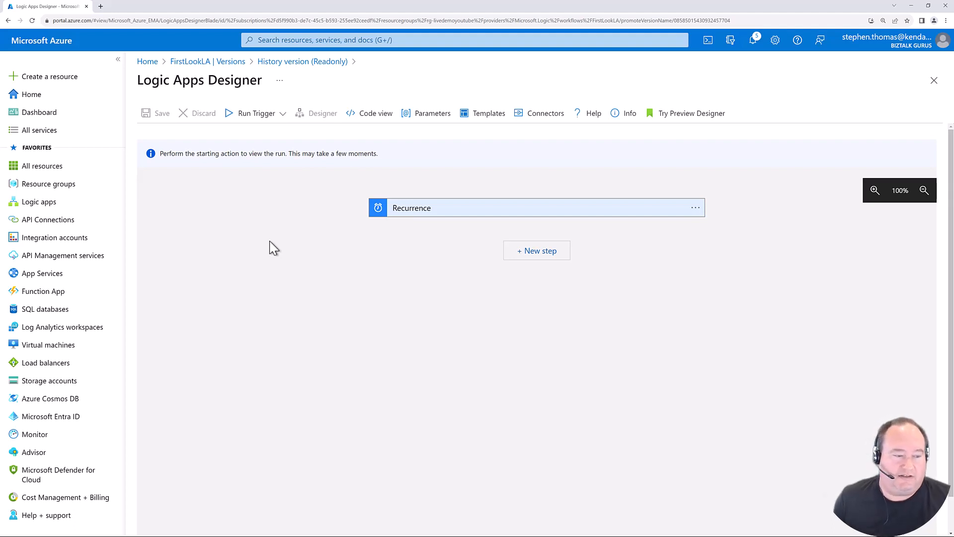
Step: Open the 10:05 AM run from the runs history on the FirstLookLA overview and examine its Recurrence trigger
{"action": "left_click", "coordinate": [238, 64]}
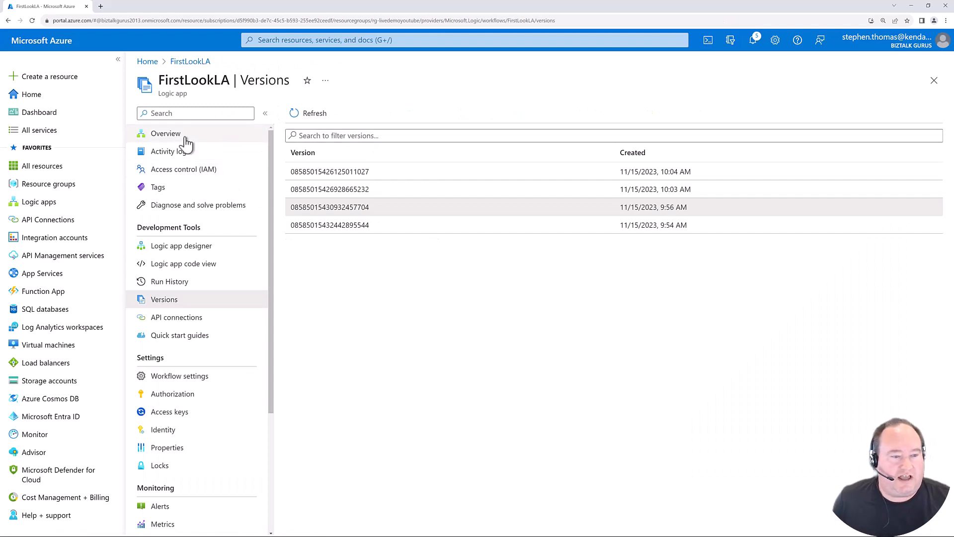
{"action": "left_click", "coordinate": [186, 139]}
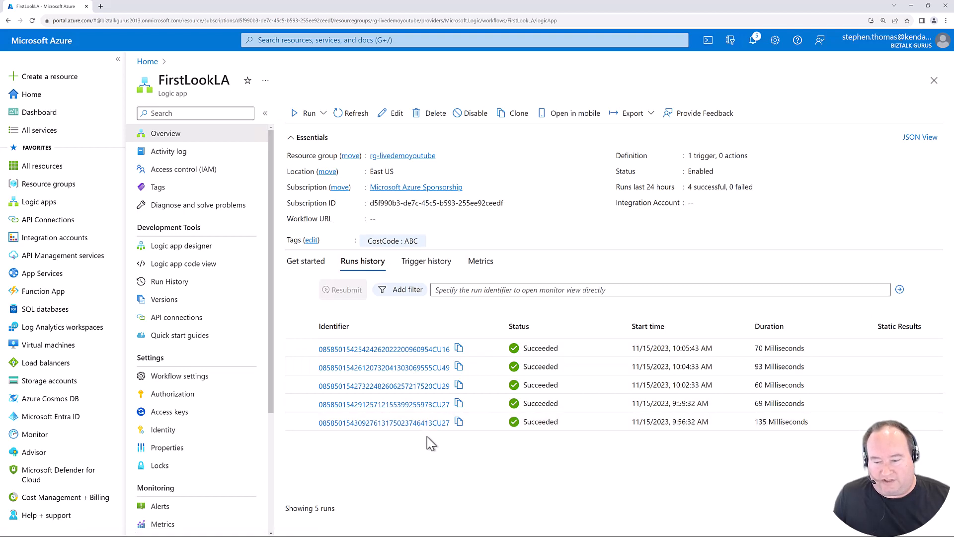
{"action": "left_click", "coordinate": [389, 354]}
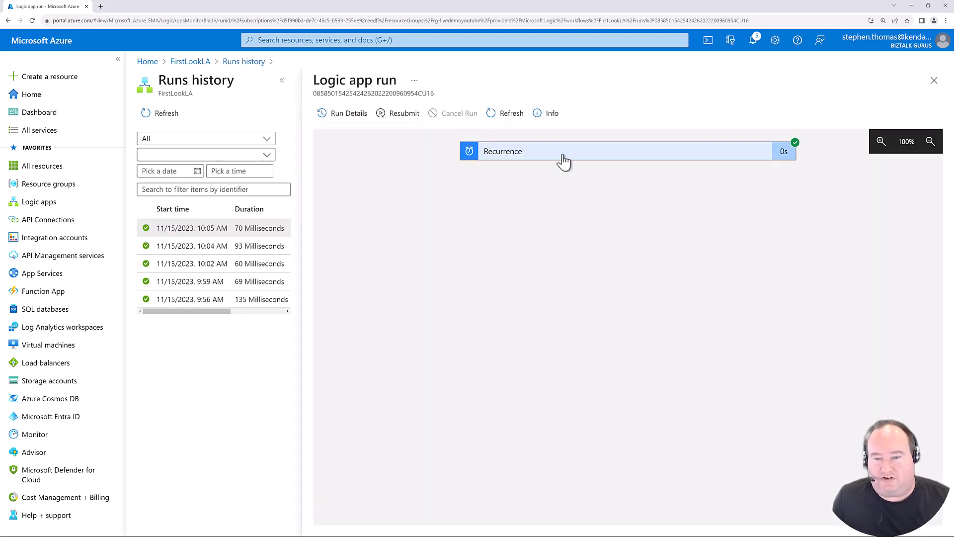
{"action": "left_click", "coordinate": [564, 160]}
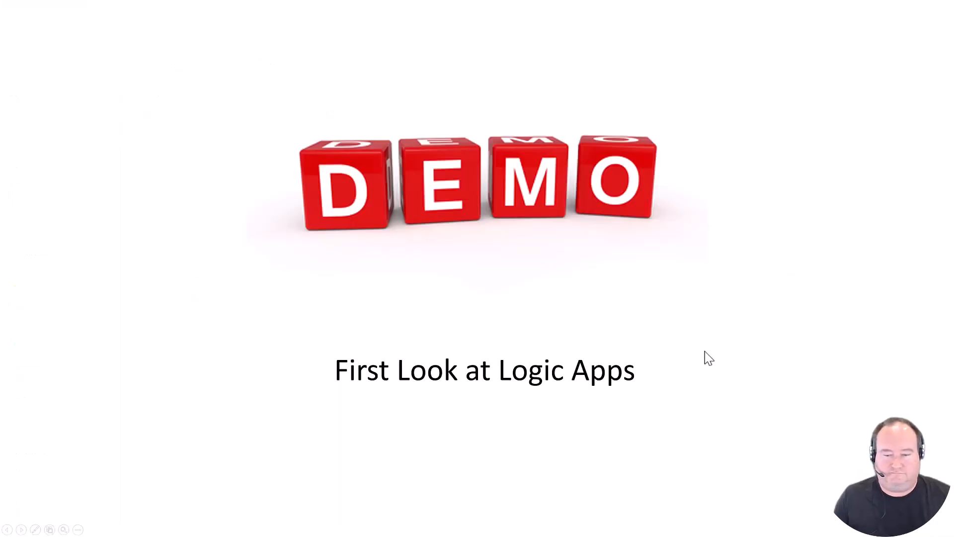
{"action": "left_click", "coordinate": [705, 351]}
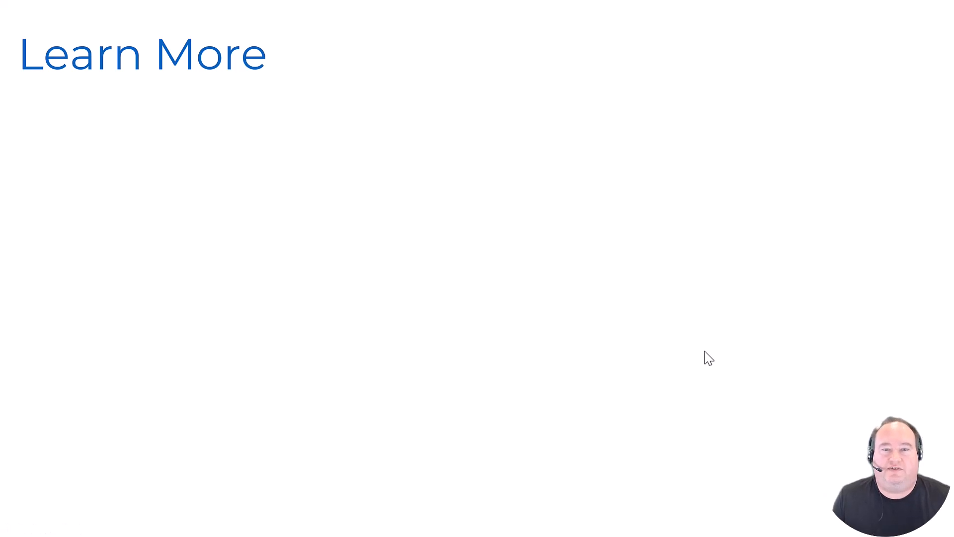
{"action": "left_click", "coordinate": [705, 350]}
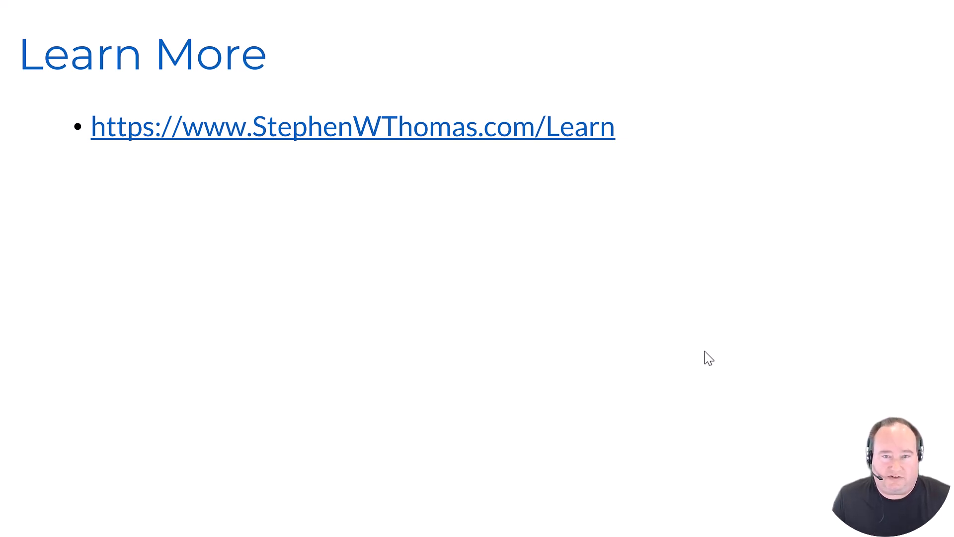
{"action": "left_click", "coordinate": [704, 351]}
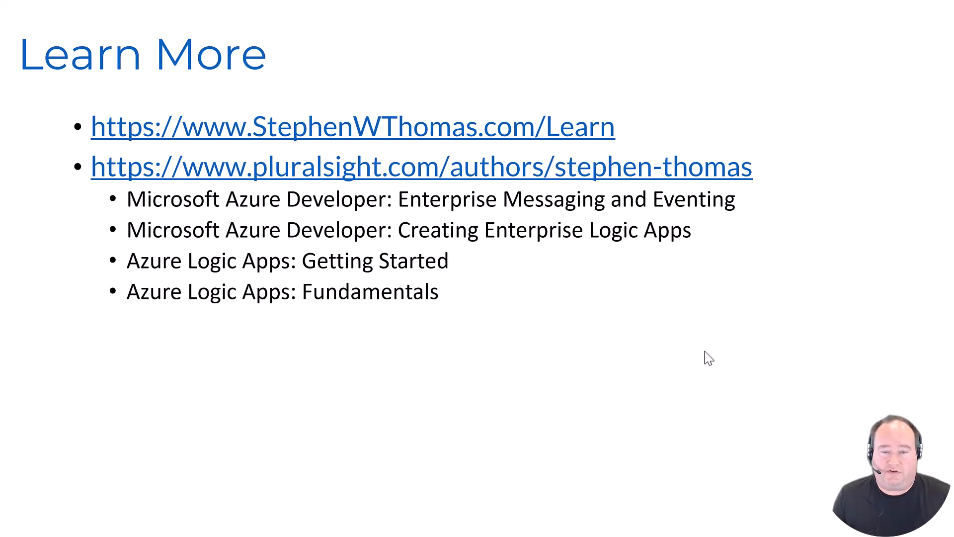